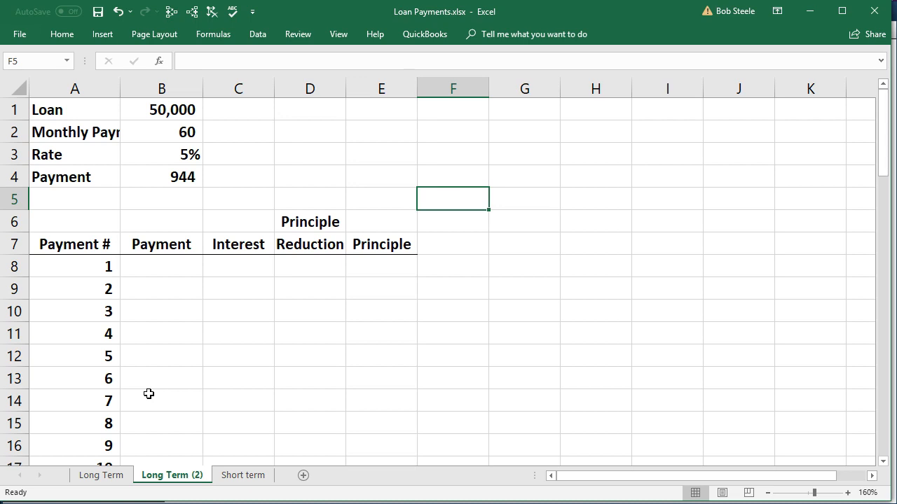
Review the loan amount, number of monthly payments, rate and payment formula in B1 through B4
click(168, 112)
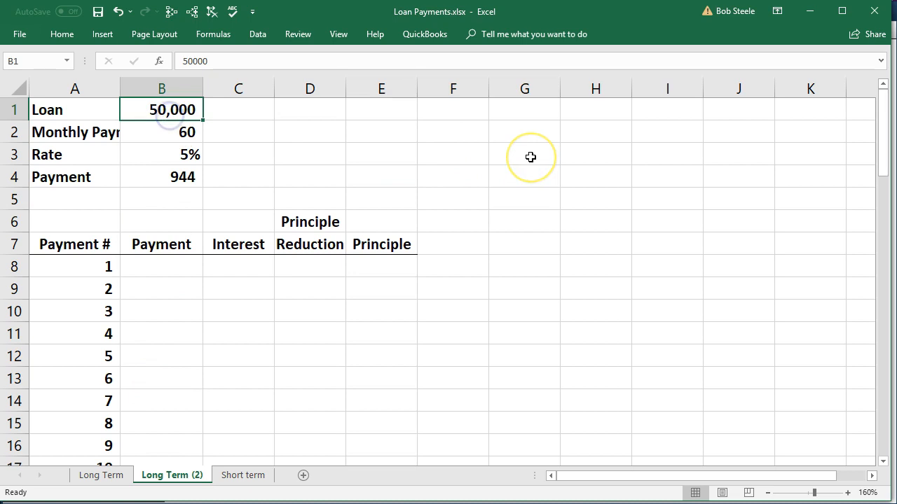
key(Down)
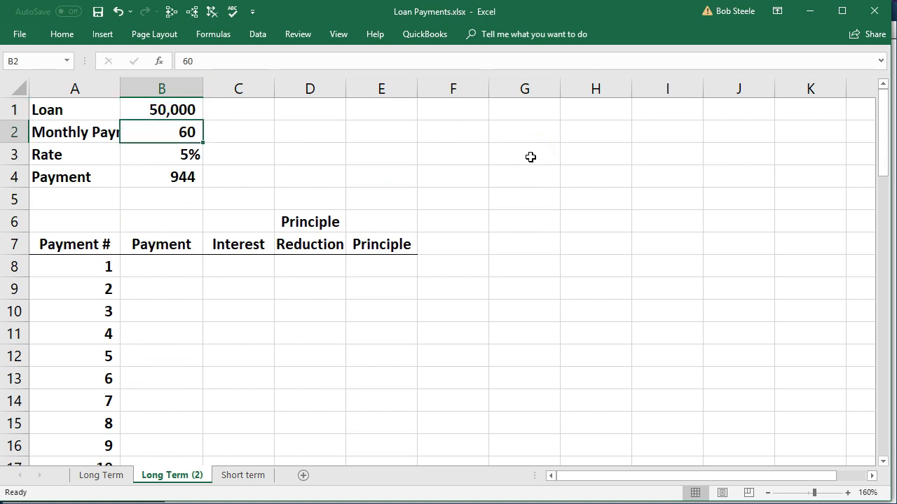
key(Down)
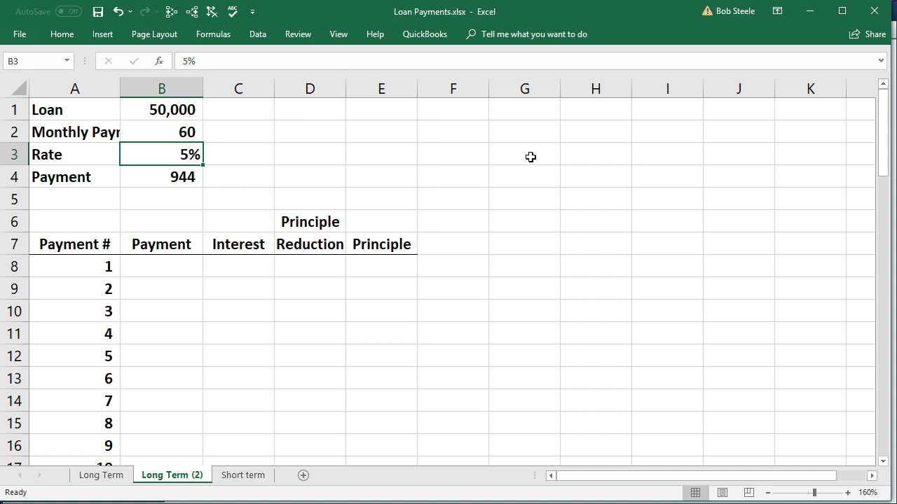
key(Down)
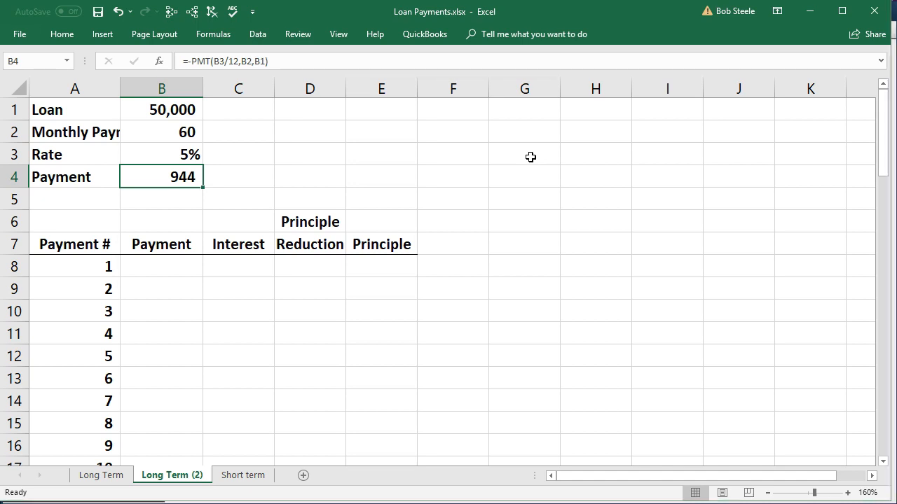
Switch to Calculator and work out the loan's total interest as 944 × 60 − 50,000
click(722, 175)
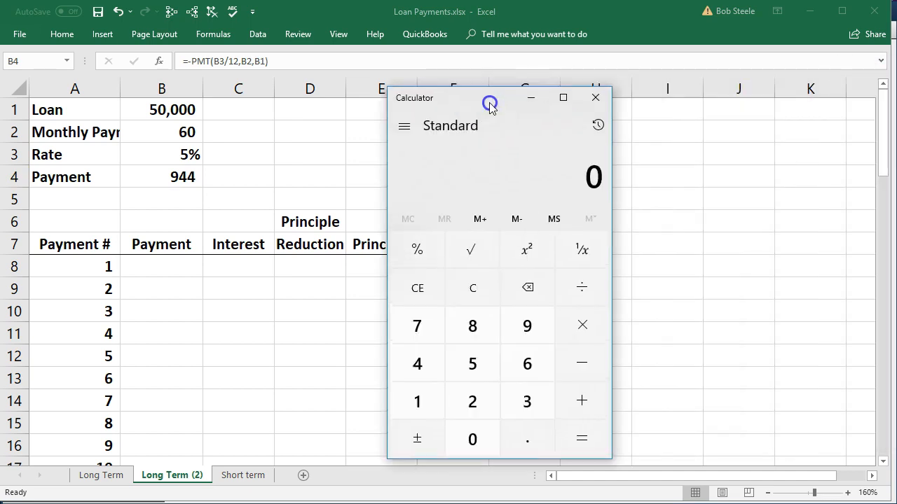
drag(490, 100, 470, 105)
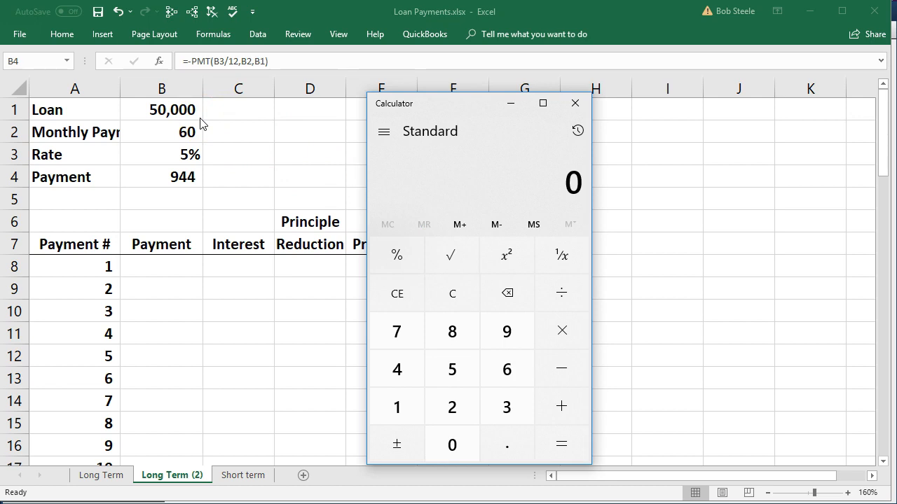
click(454, 290)
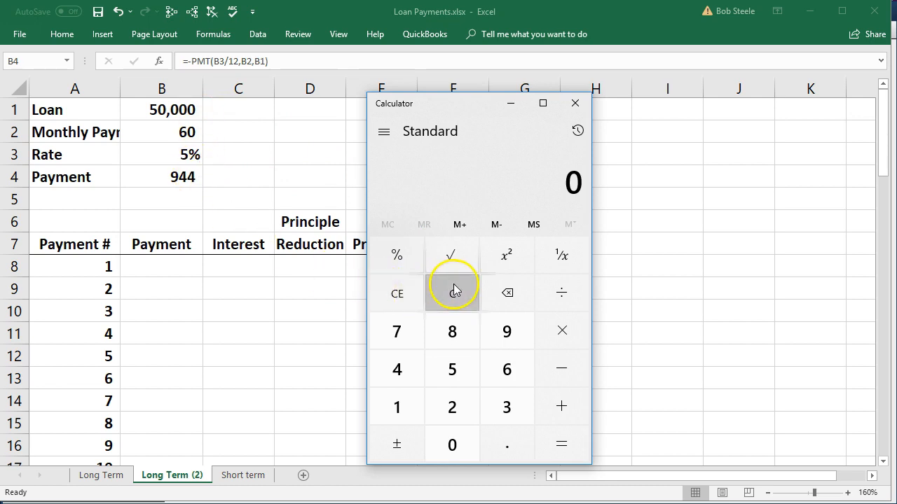
text(944)
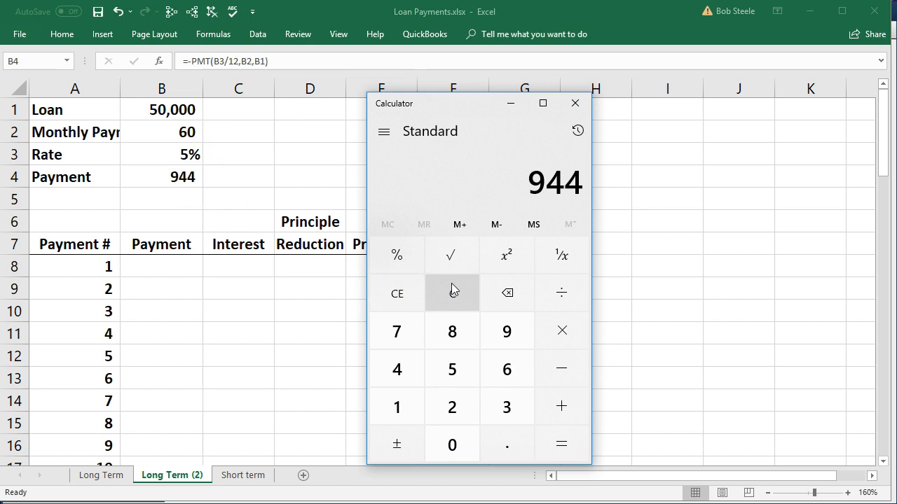
key(asterisk)
text(60)
key(Return)
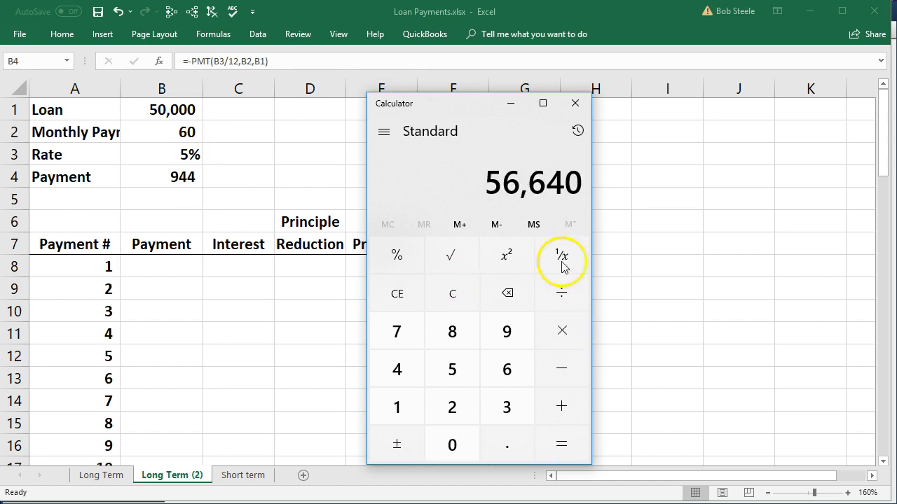
key(minus)
text(500000)
key(Return)
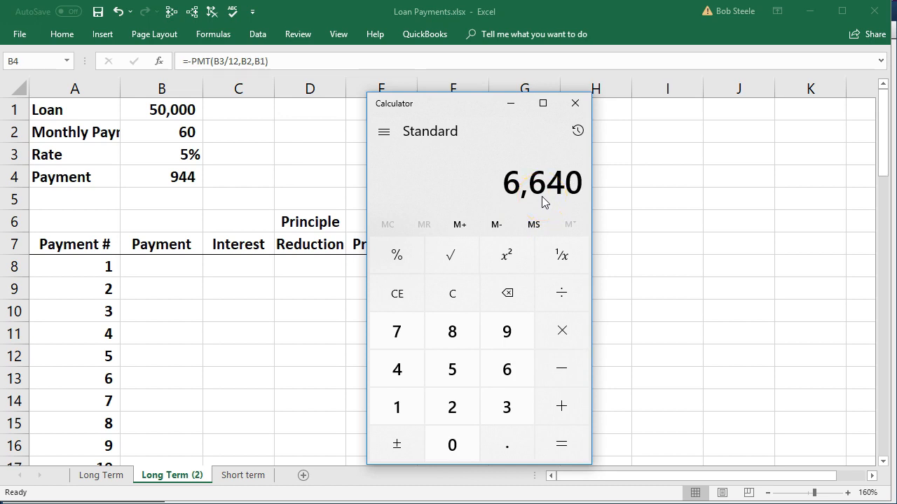
Divide the total interest by 60 to get the average interest per payment, and close Calculator
key(slash)
text(60)
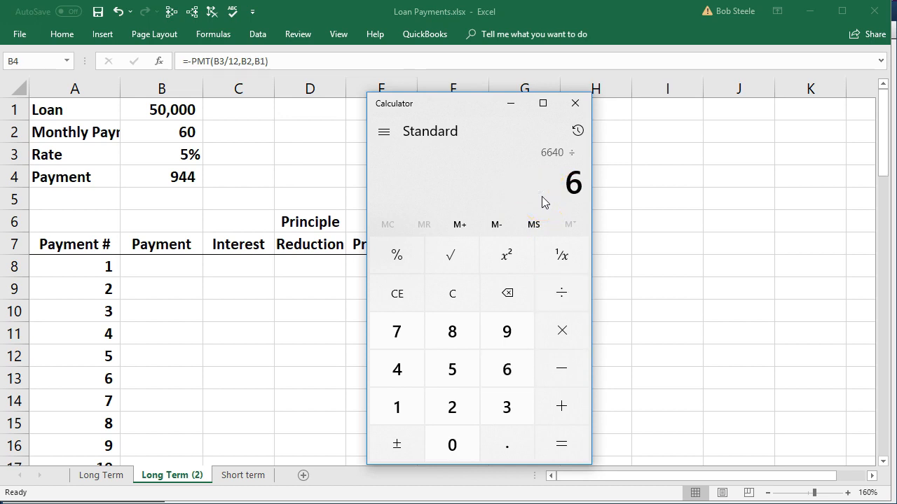
key(Return)
click(531, 204)
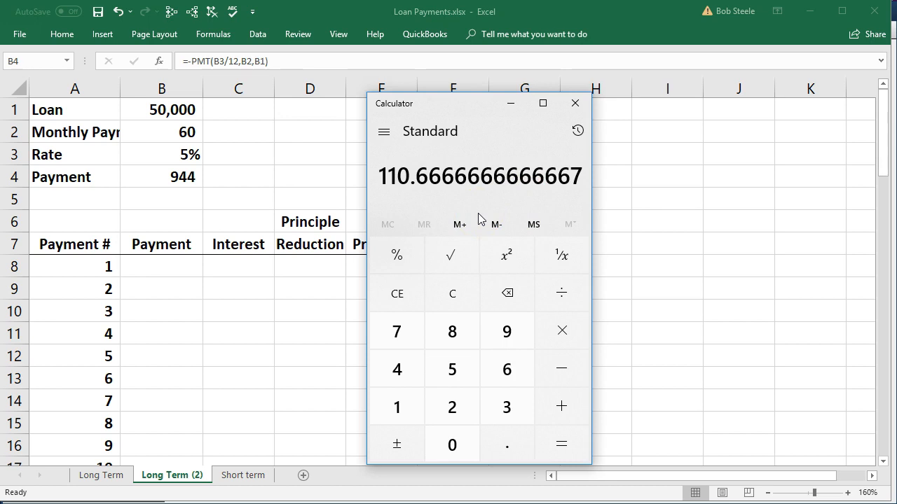
click(574, 105)
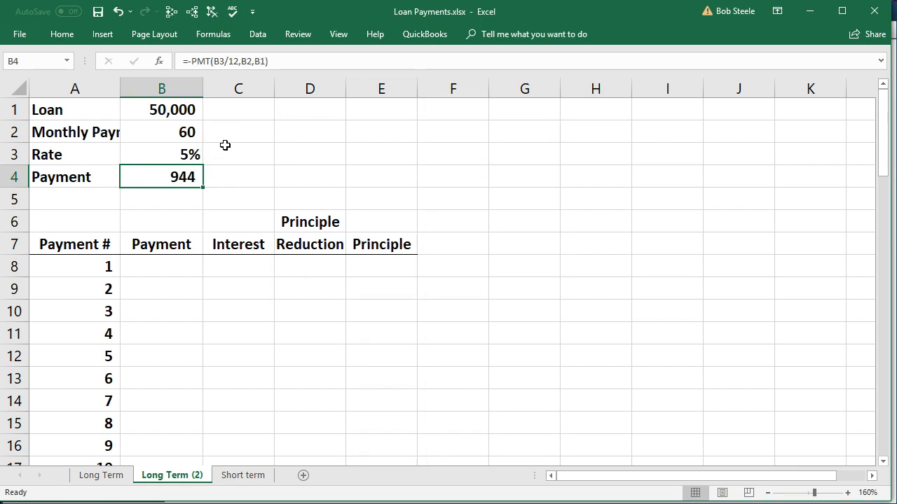
Renumber the Payment # column from 0 to 60 starting in A8, center the numbers, and check the sequence to its end
click(186, 270)
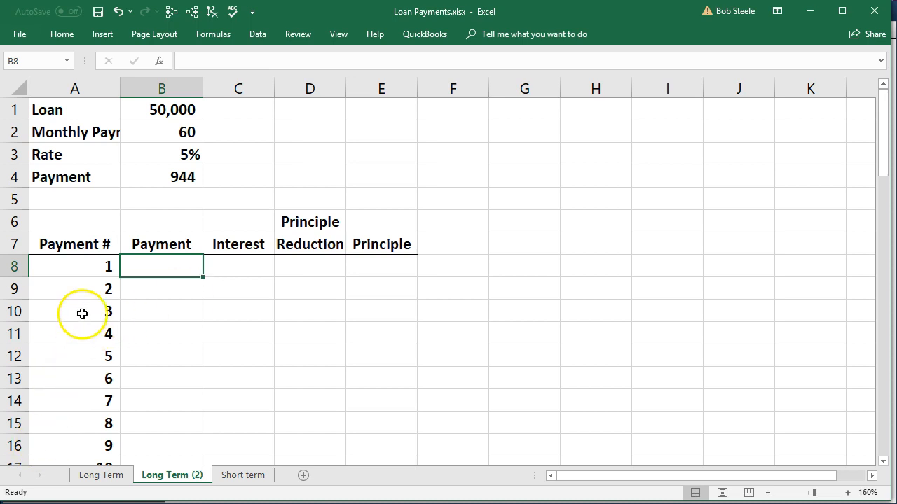
click(72, 268)
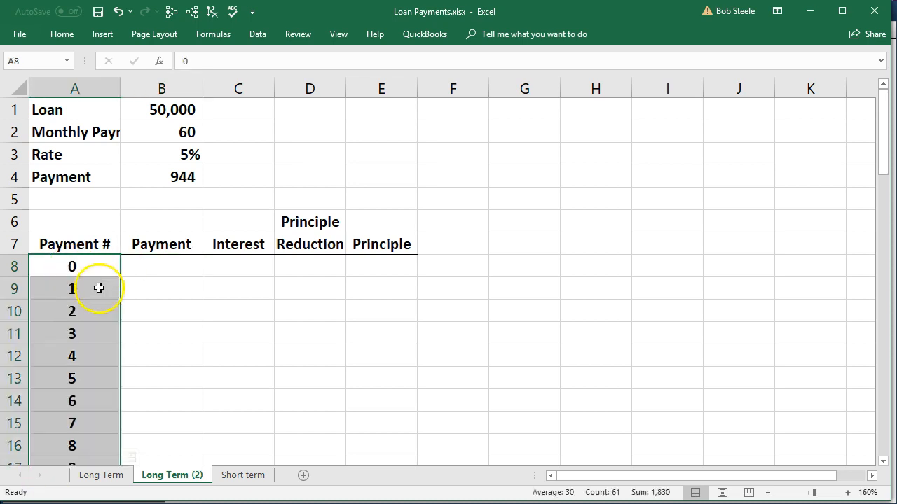
click(99, 267)
scroll(100, 353, down, 8)
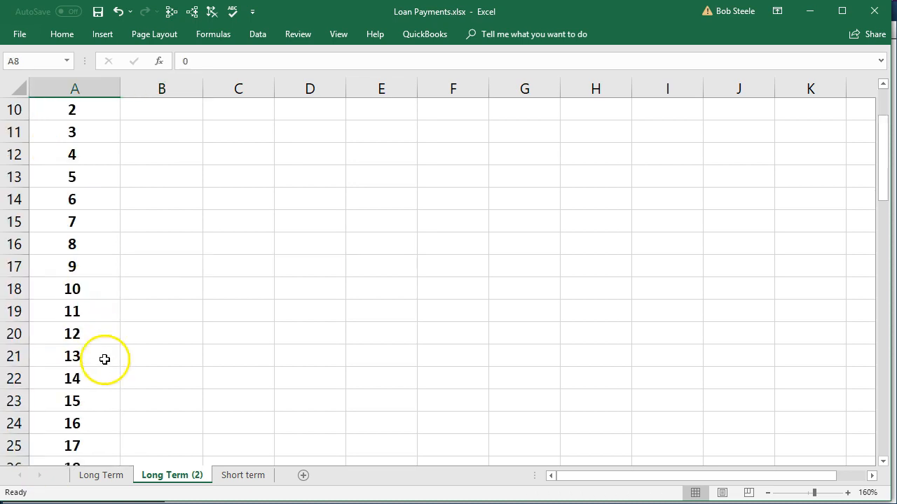
scroll(110, 381, down, 12)
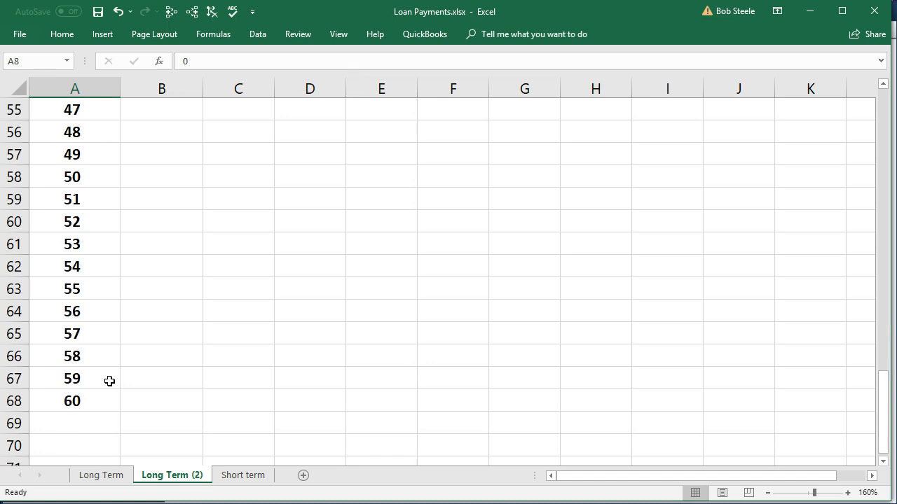
scroll(109, 381, up, 20)
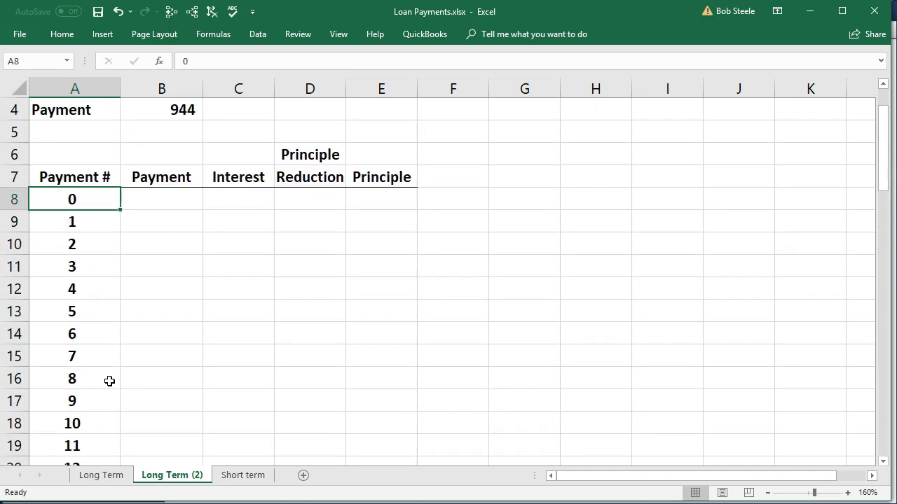
click(150, 259)
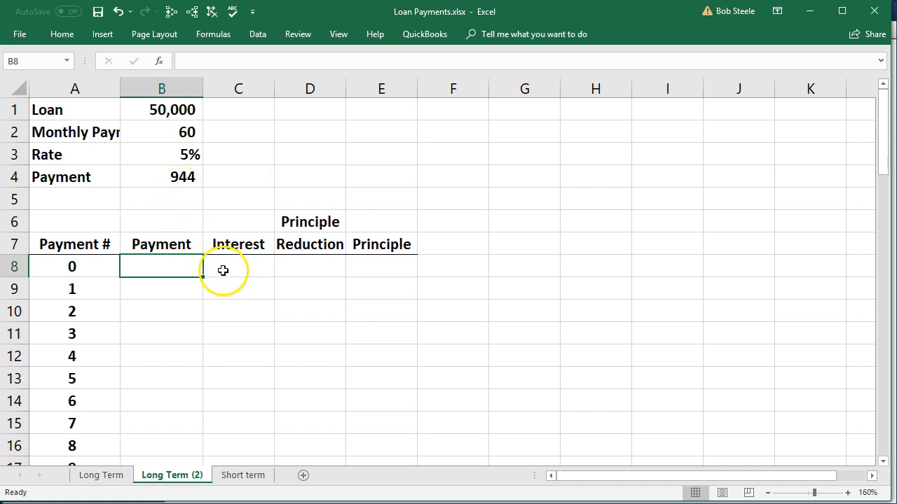
Correct the spelling of the heading in D6 to "Principal"
double_click(329, 222)
key(End)
key(BackSpace)
key(BackSpace)
text(al)
key(Return)
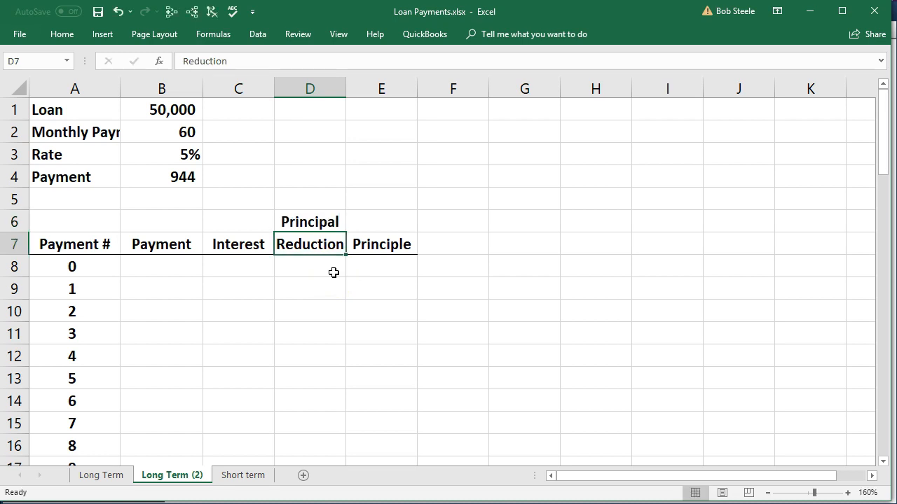
Enter =B1 in E8 to link the opening principal at payment 0 to the loan amount
key(Return)
key(Right)
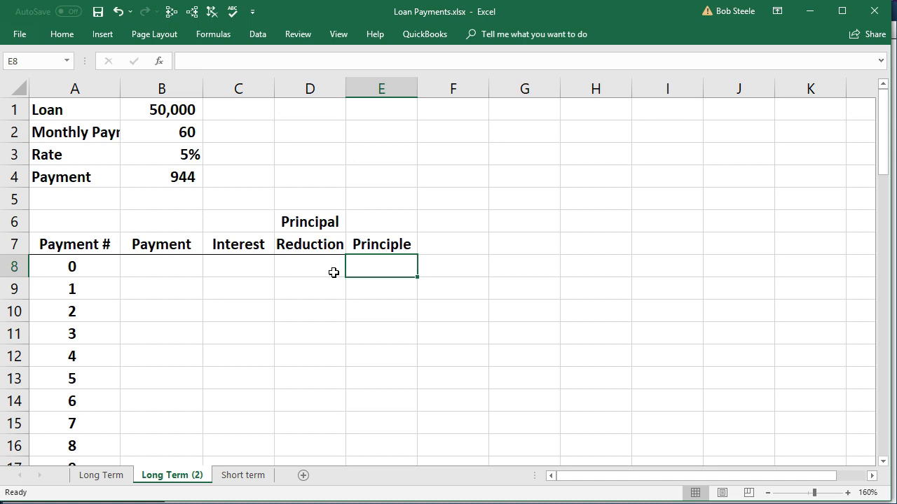
text(=)
click(184, 108)
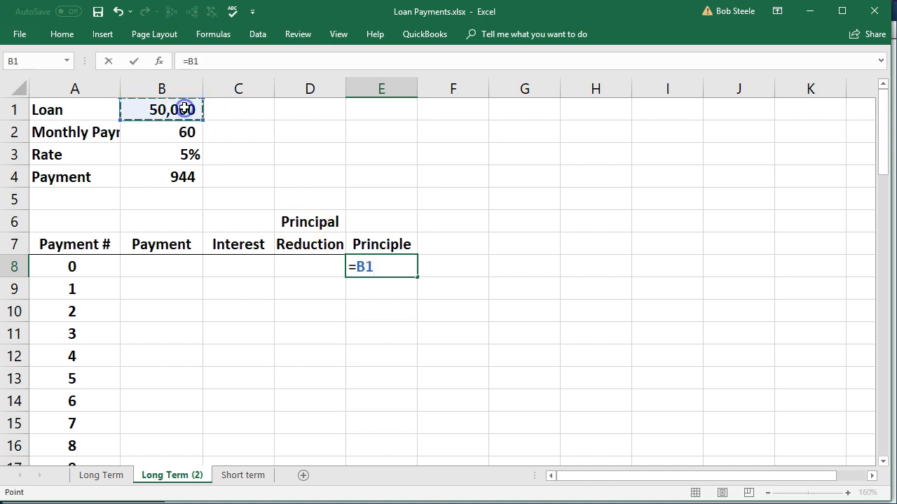
key(Return)
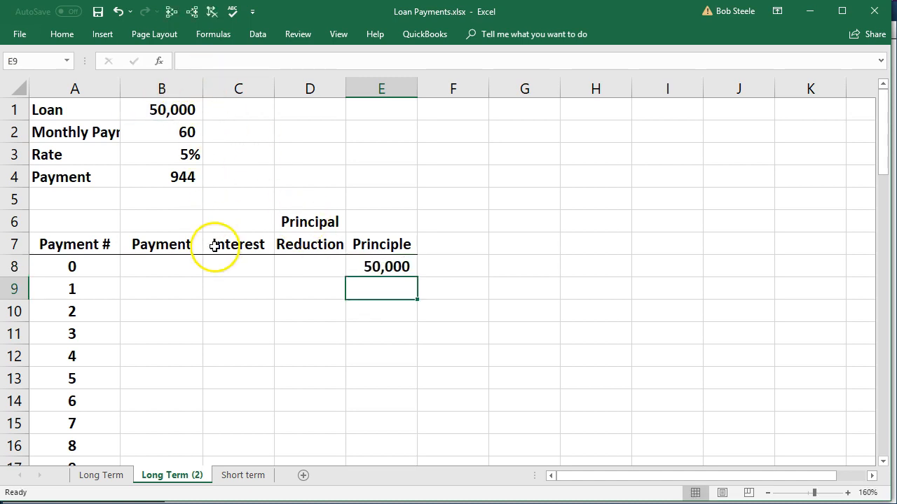
Enter =B4 in B9 to link payment 1 to the calculated loan payment
click(160, 287)
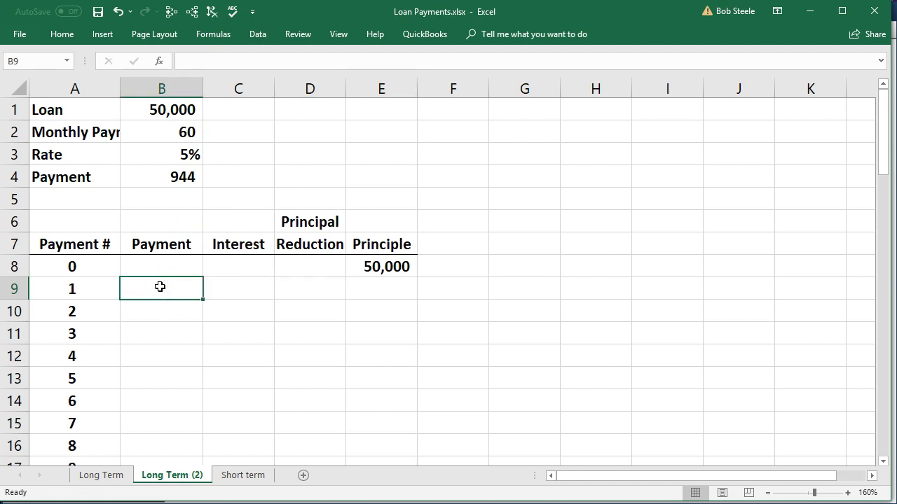
text(=)
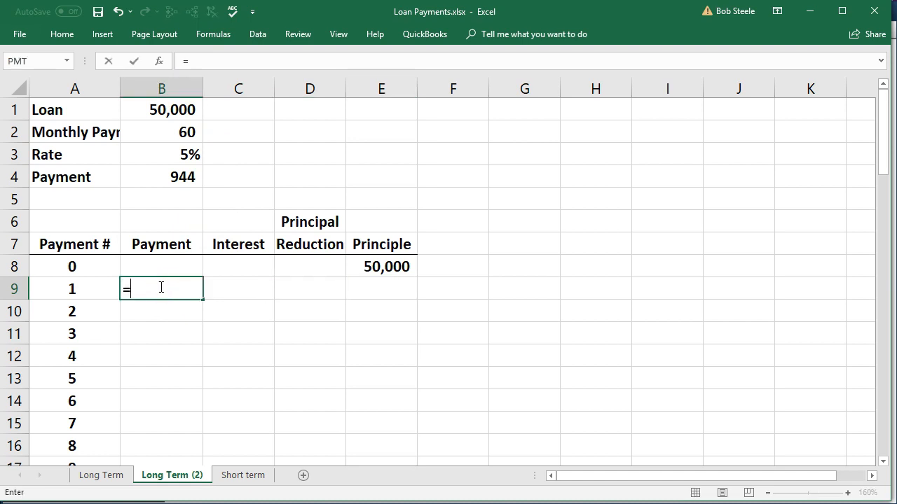
click(181, 178)
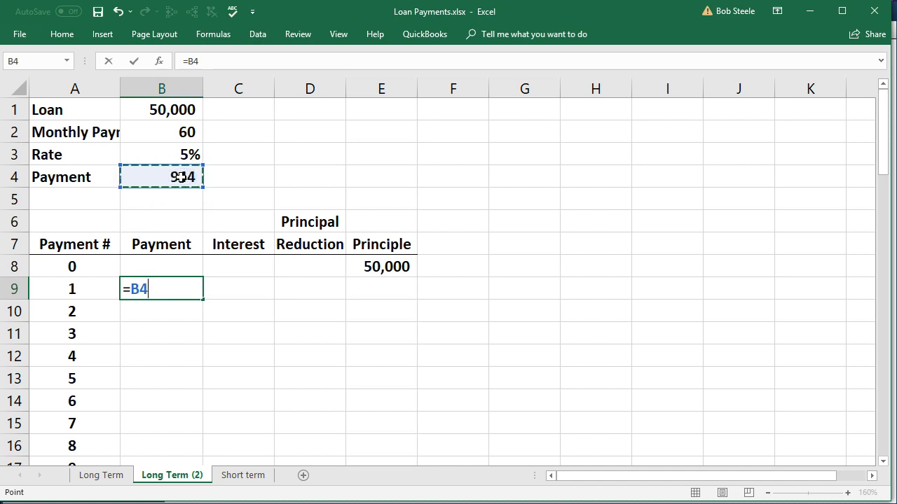
key(Tab)
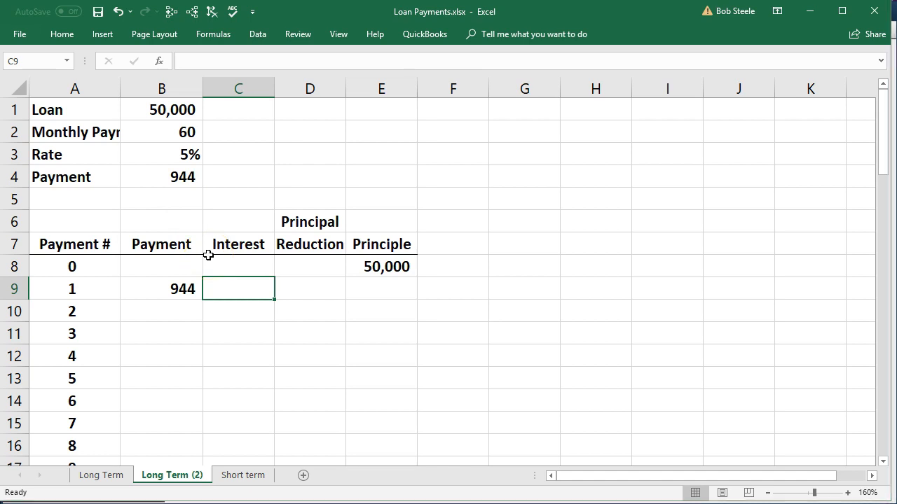
Switch to Calculator and work out the first month's interest as 50,000 × 0.05, divided by 12
key(XF86Calculator)
drag(476, 108, 568, 110)
click(544, 295)
text(50,)
text(000)
text(*)
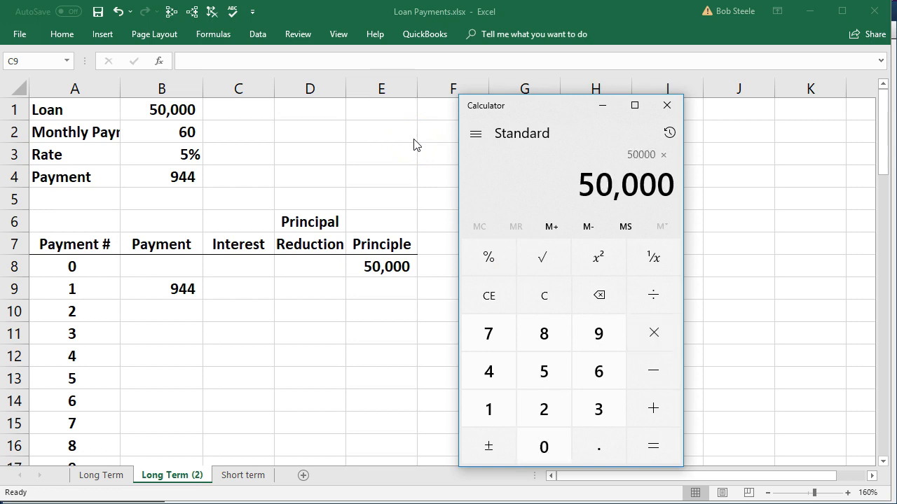
text(.05)
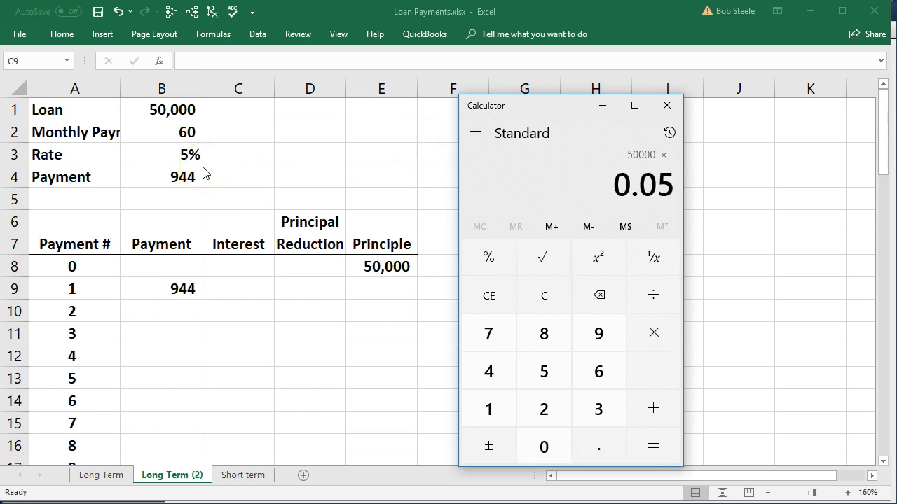
key(Return)
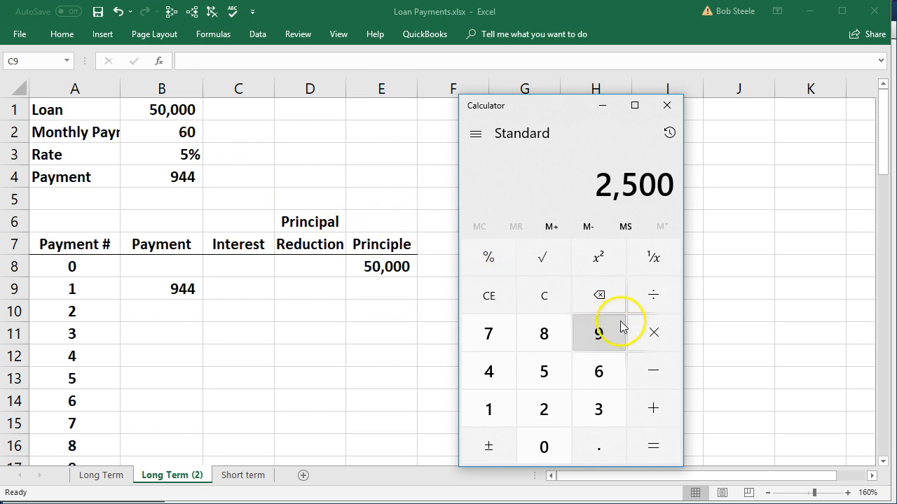
click(643, 309)
text(12)
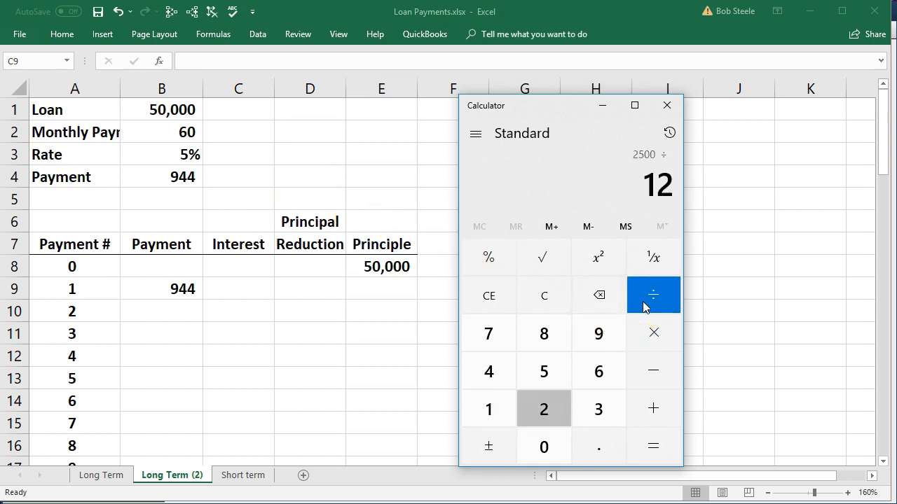
key(Return)
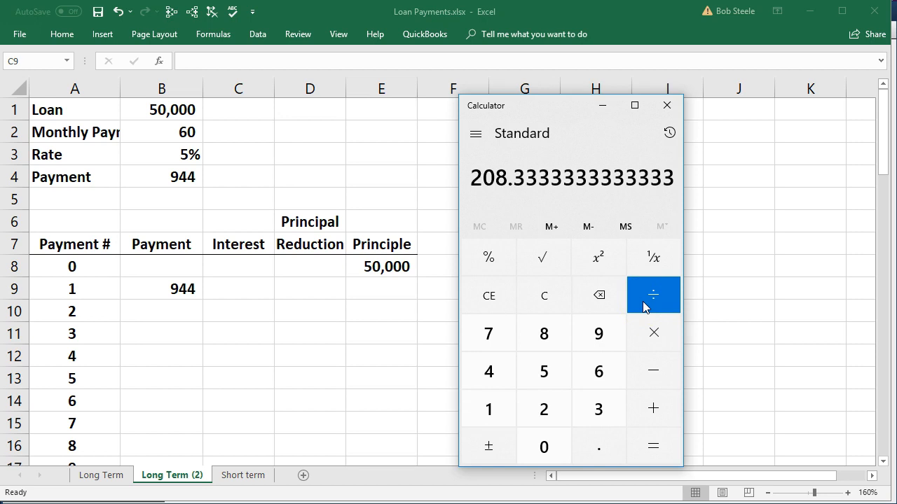
Clear the calculator and work out the monthly interest as 0.05 divided by 12, multiplied by 50,000
click(556, 306)
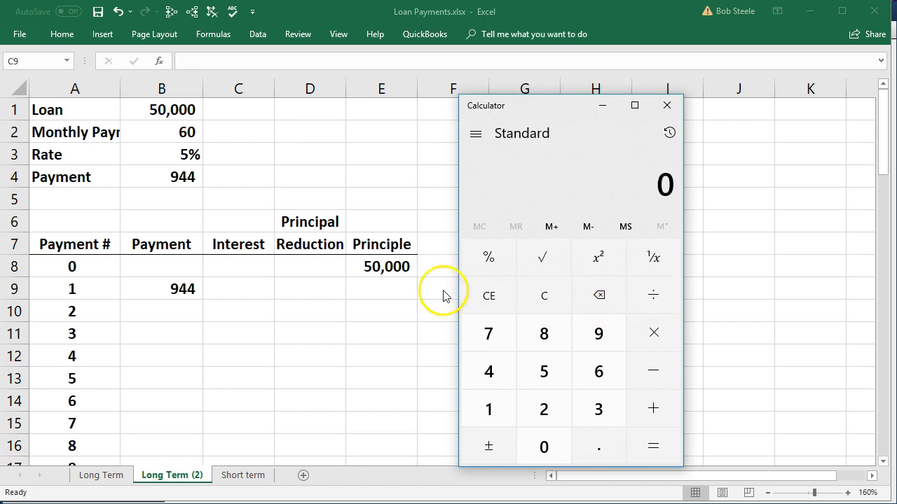
text(.05)
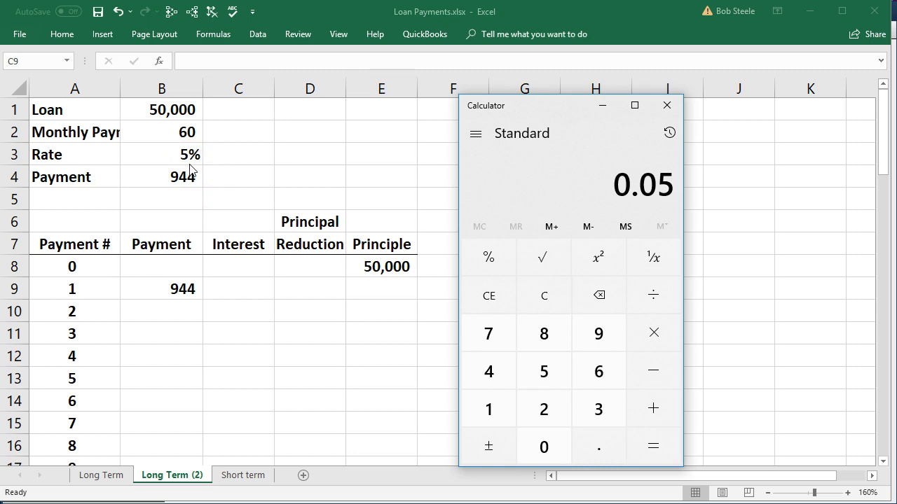
text(/12)
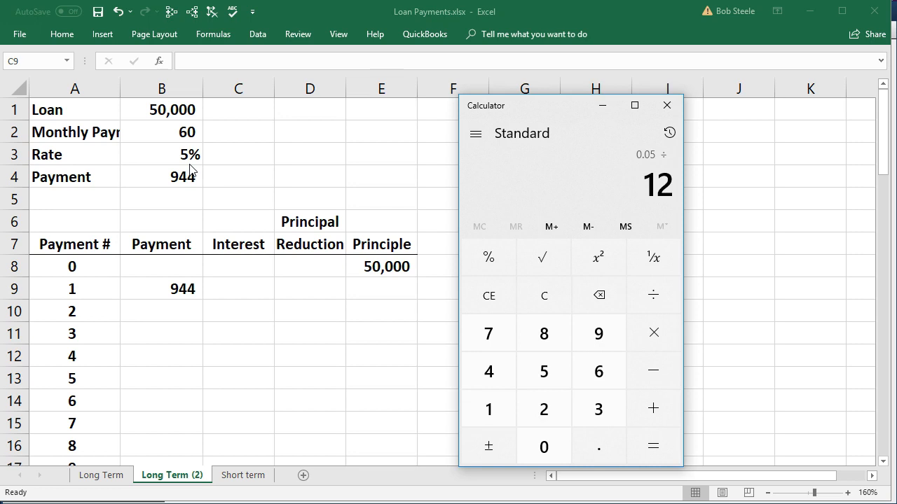
key(Return)
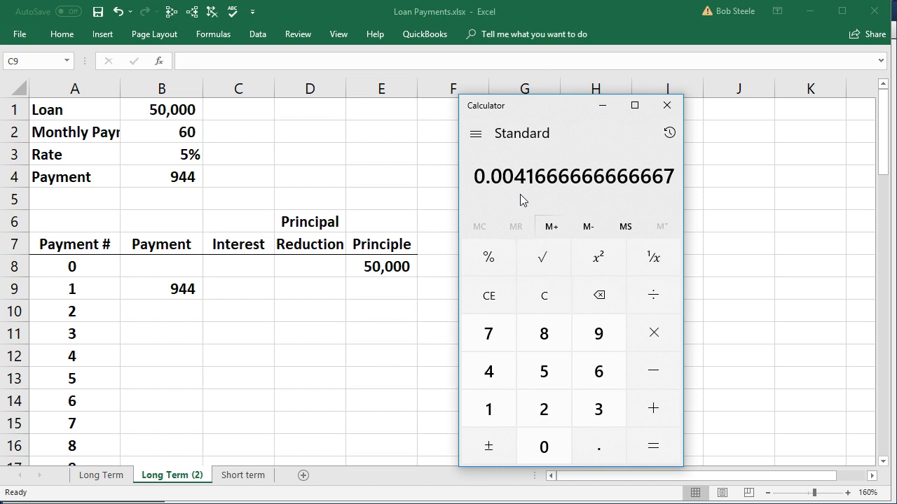
key(asterisk)
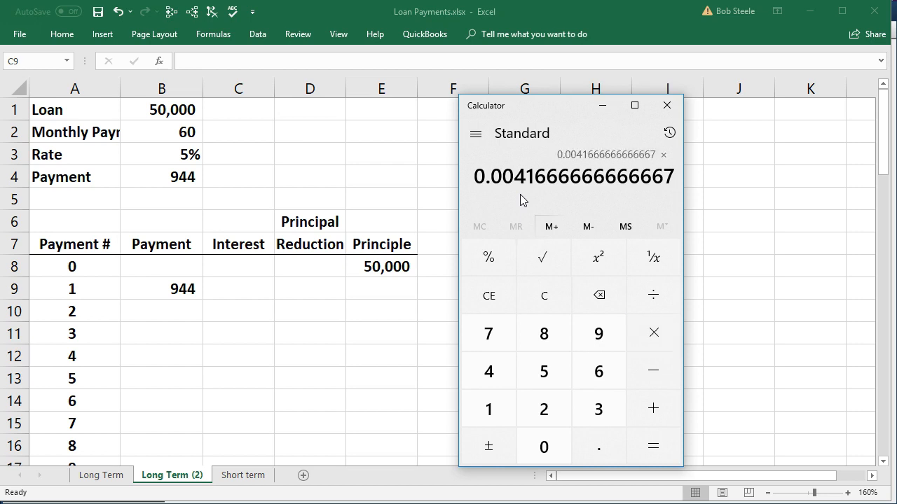
key(5)
text(000)
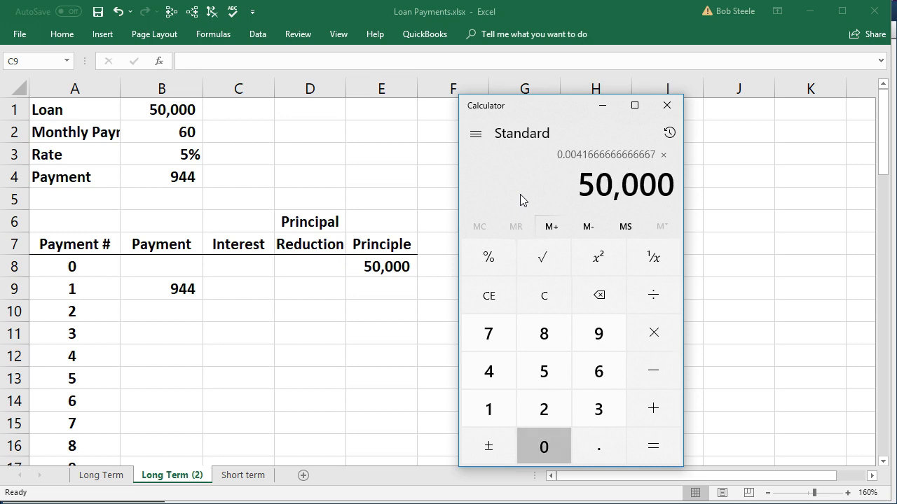
key(Return)
click(389, 260)
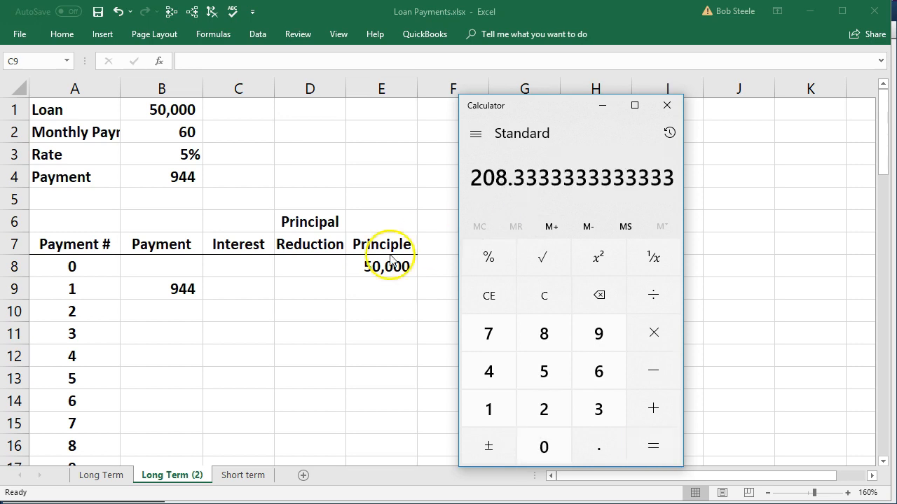
click(241, 289)
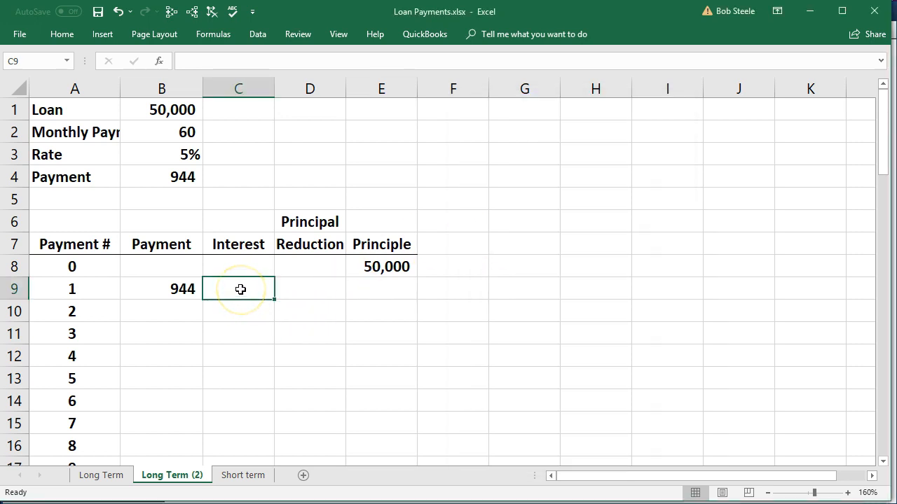
text(=)
click(360, 268)
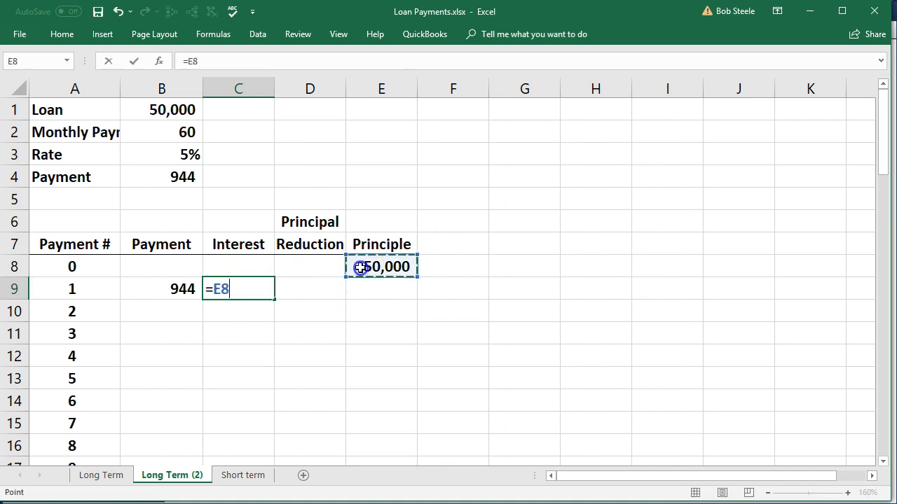
text(*)
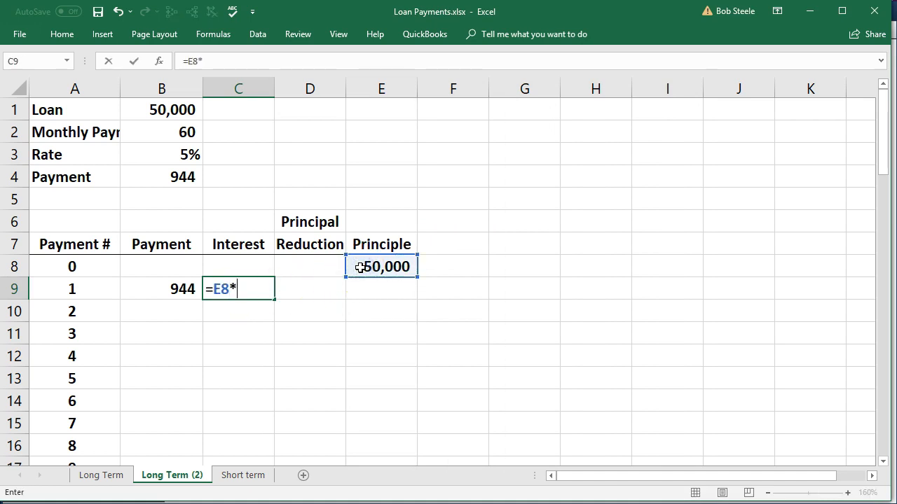
click(175, 155)
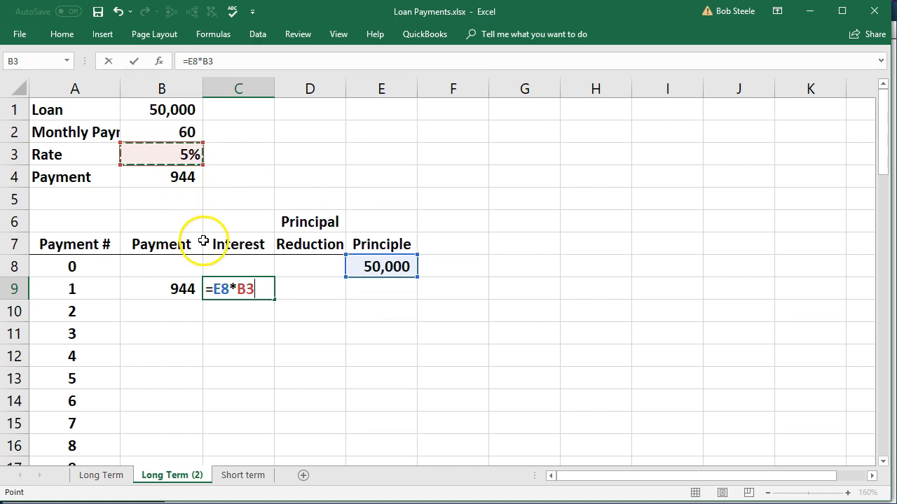
key(BackSpace)
key(BackSpace)
key(BackSpace)
key(BackSpace)
key(BackSpace)
key(BackSpace)
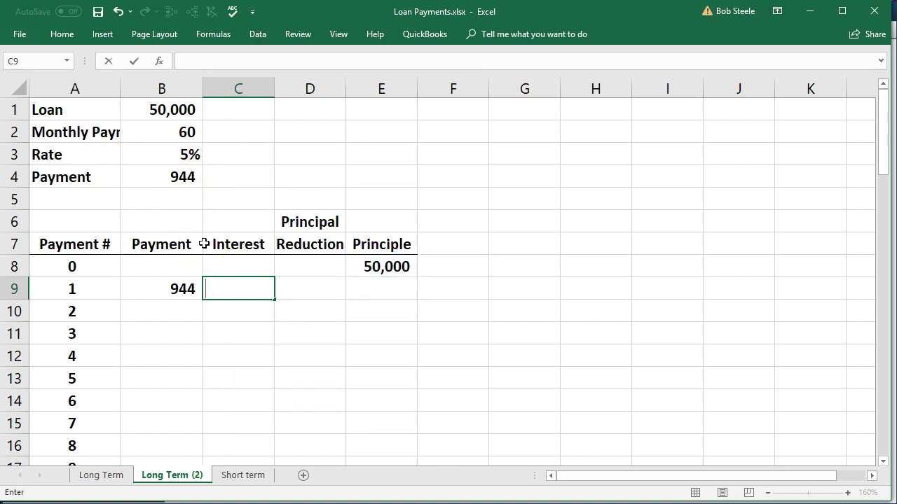
Enter =E8*B3/12 in C9 to calculate the monthly interest for payment 1
text(=)
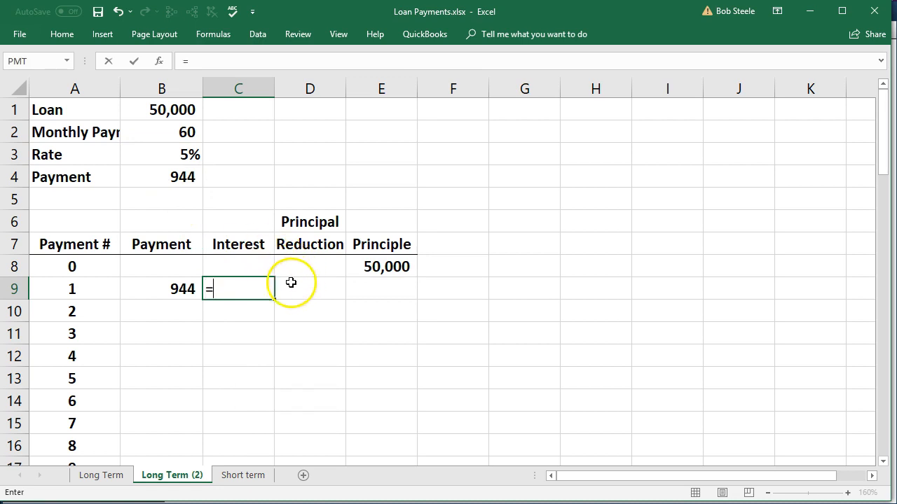
click(405, 264)
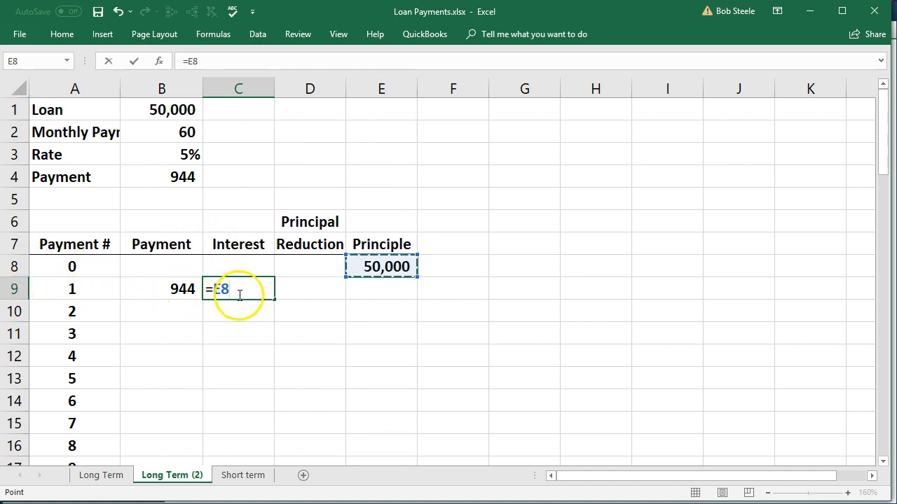
text(*)
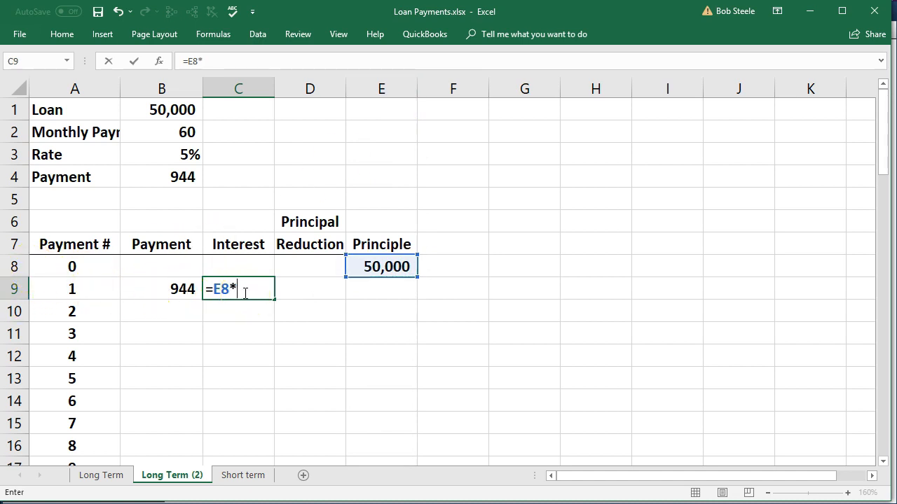
click(164, 153)
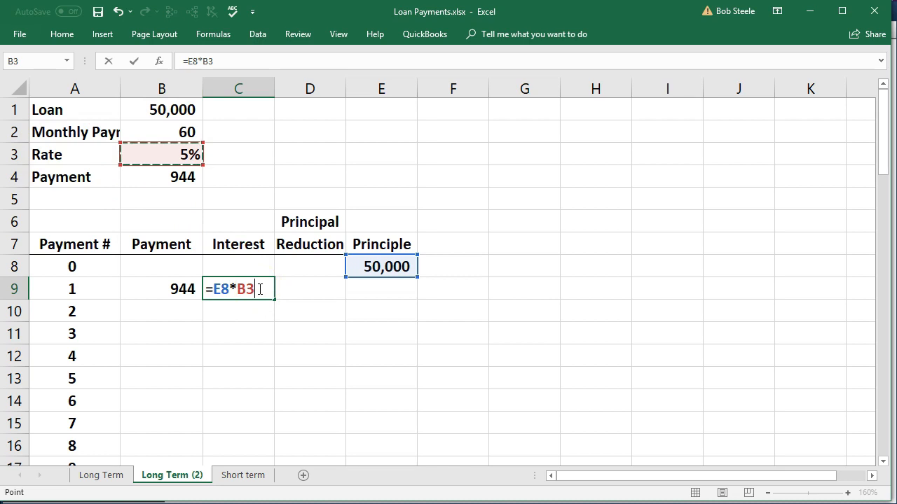
text(/)
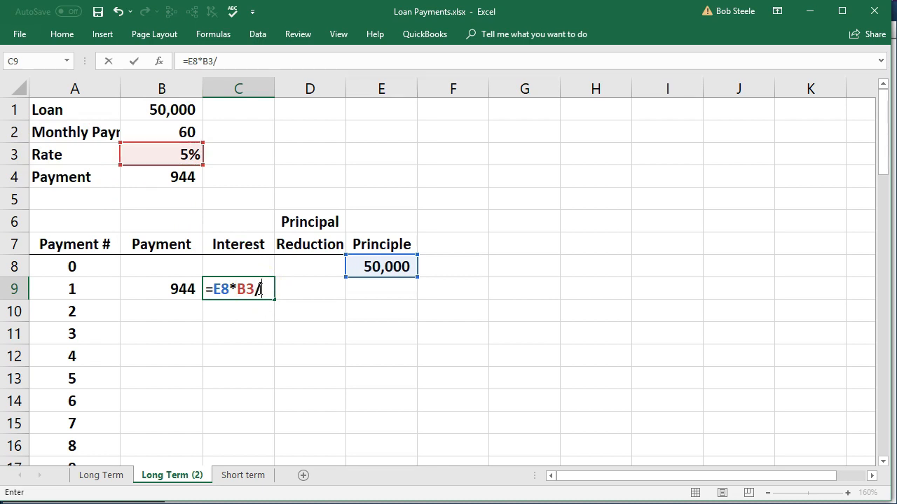
text(12)
key(Return)
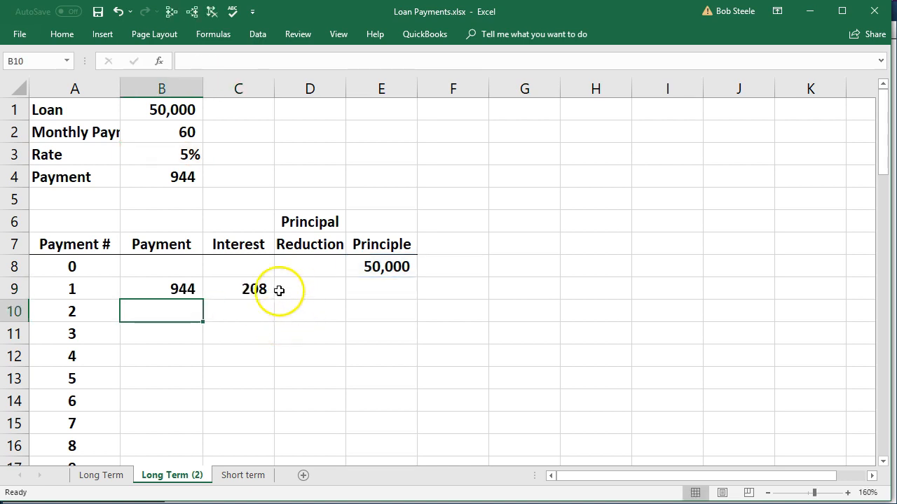
Enter =B9-C9 in D9 to calculate the principal reduction for payment 1
click(314, 288)
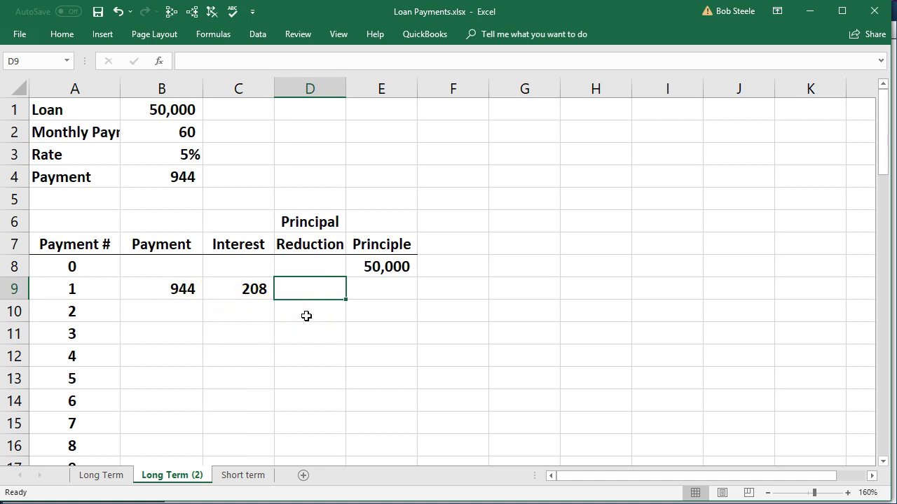
text(=)
click(178, 293)
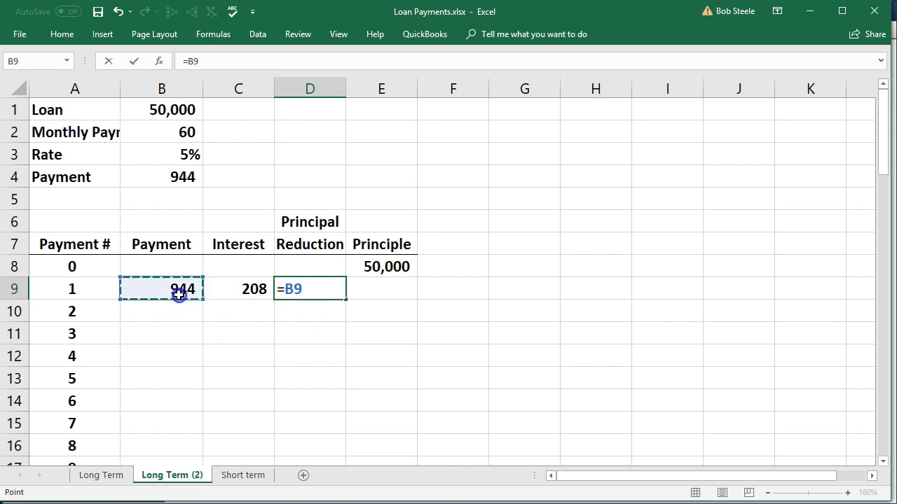
text(-)
click(222, 287)
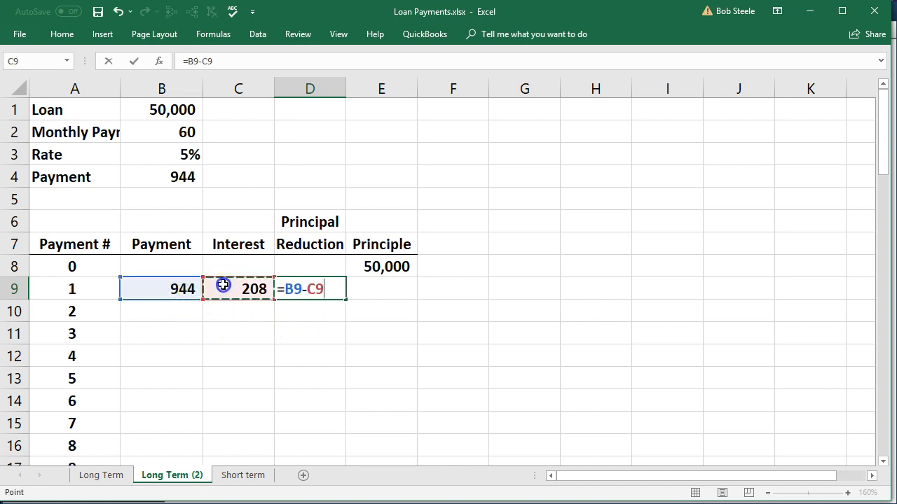
key(Tab)
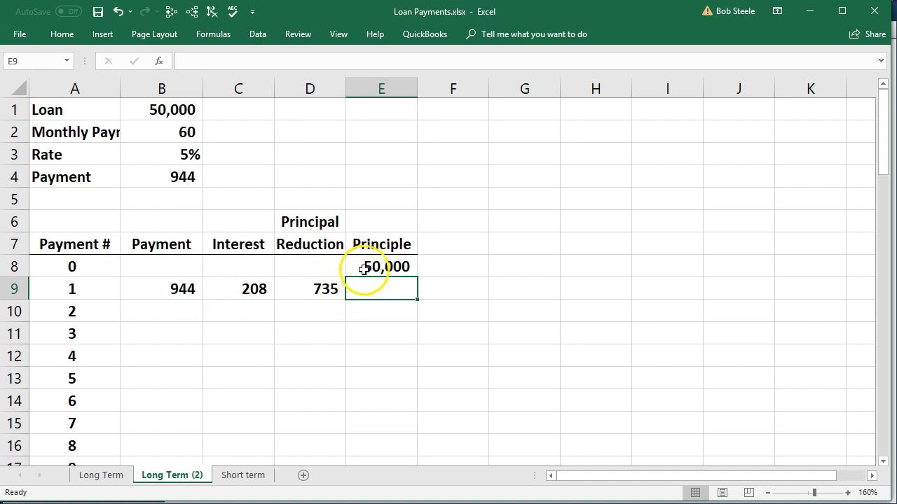
Correct the spelling of the heading in E7 to "Principal"
double_click(397, 245)
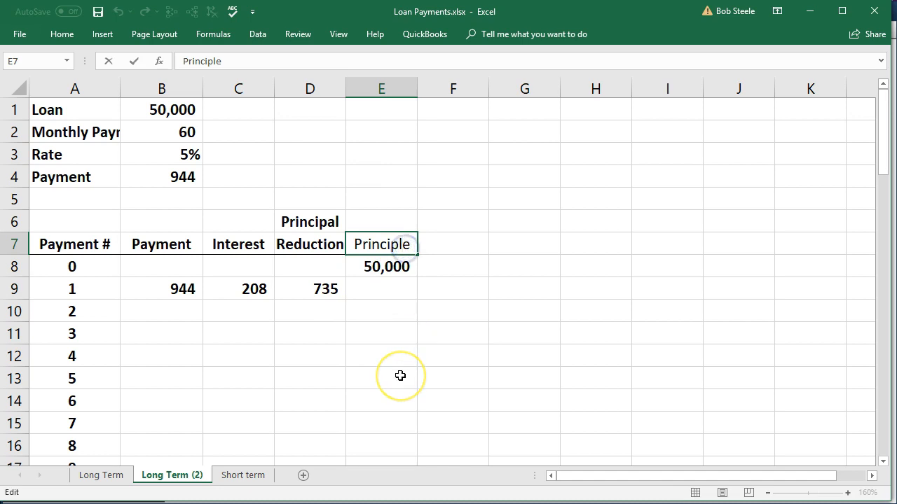
key(BackSpace)
key(BackSpace)
text(al)
key(Return)
Enter =E8-D9 in E9 to calculate the remaining principal after payment 1
click(395, 292)
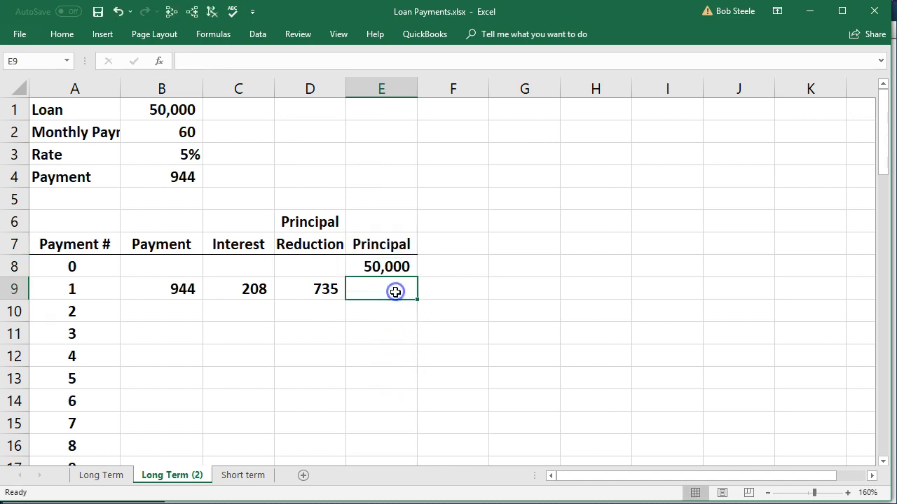
text(=)
click(390, 267)
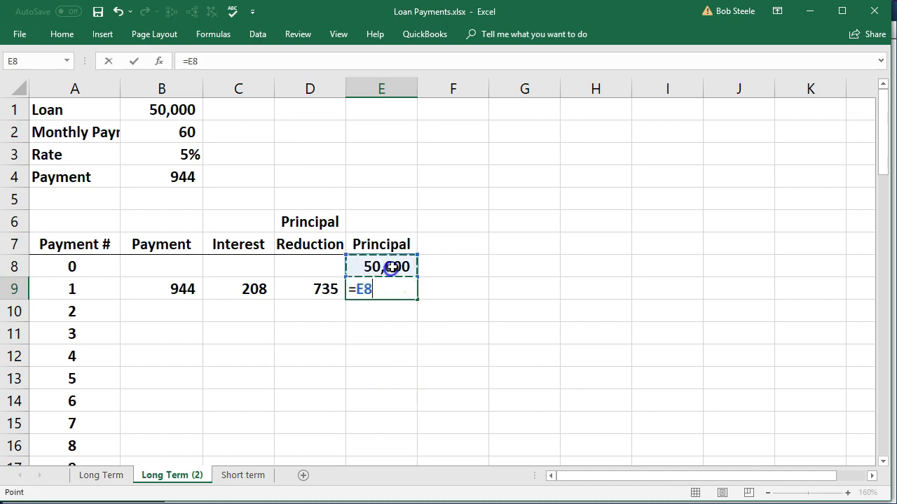
text(-)
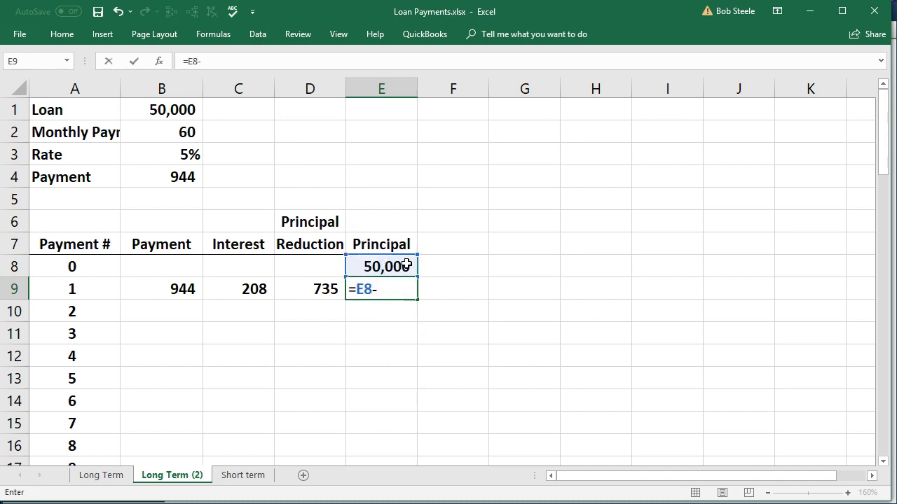
click(319, 286)
key(Return)
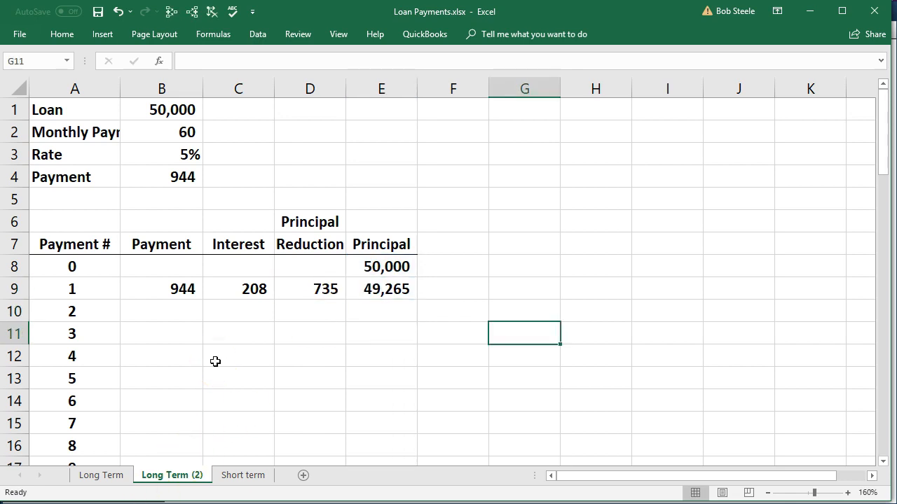
Review the payment 1 formulas one by one in cells B9 through E9
click(197, 289)
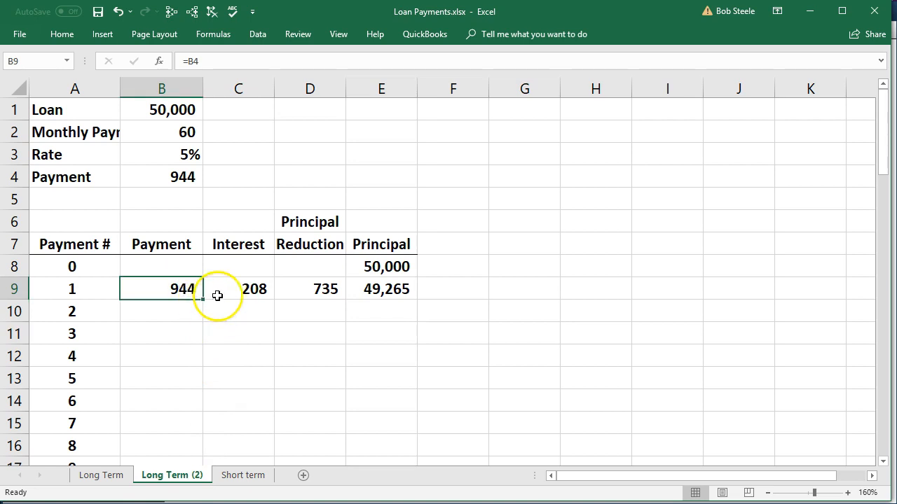
click(218, 294)
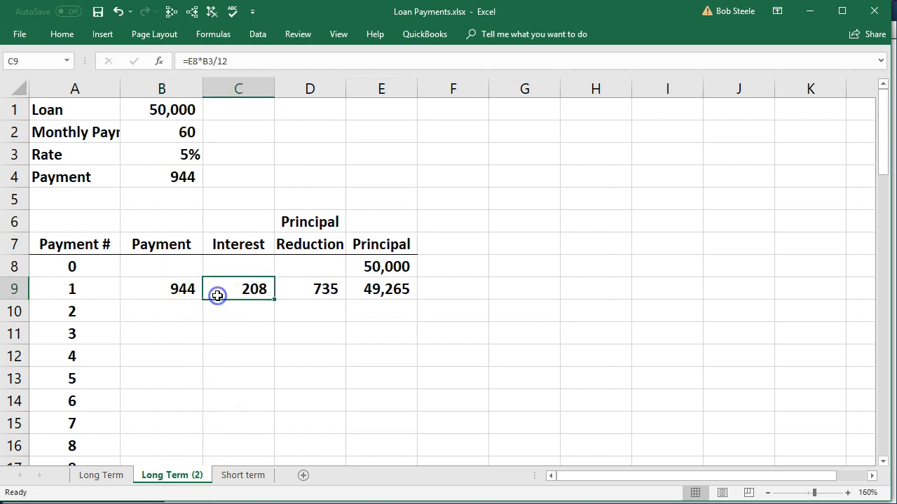
click(288, 284)
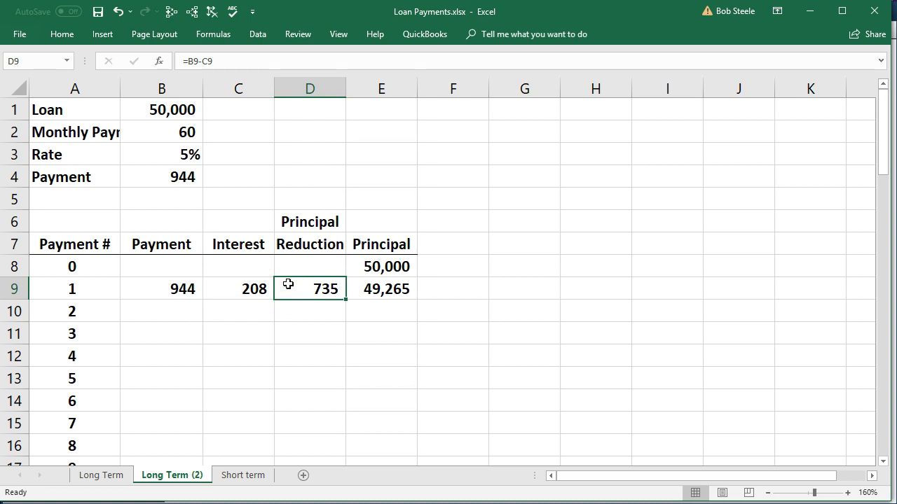
click(363, 289)
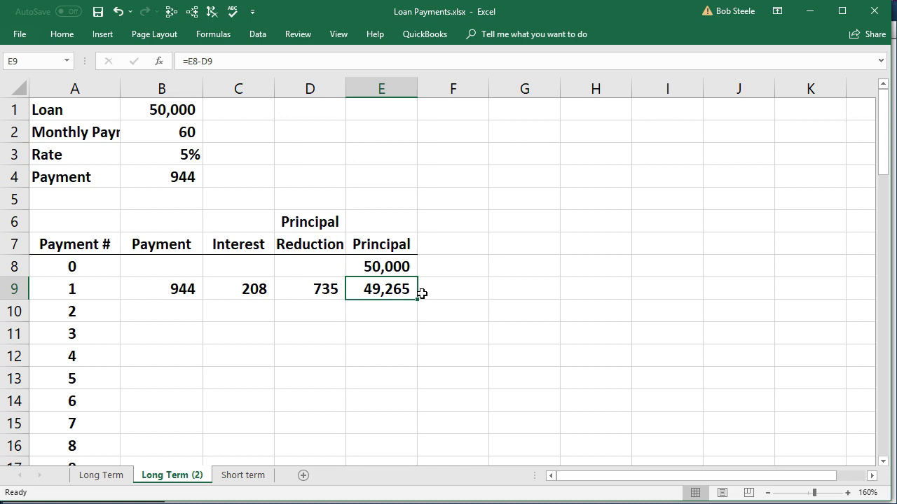
Enter =B9 in B10 to carry the payment amount down to payment 2
click(192, 315)
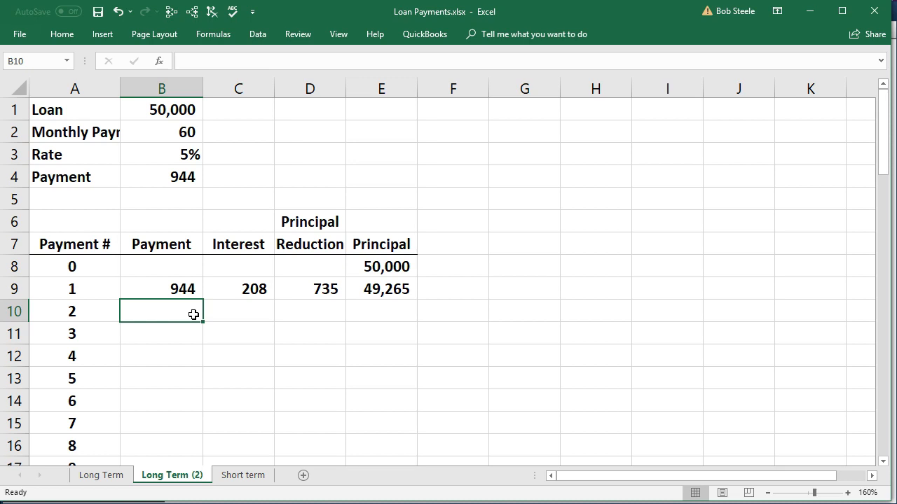
text(=)
key(Up)
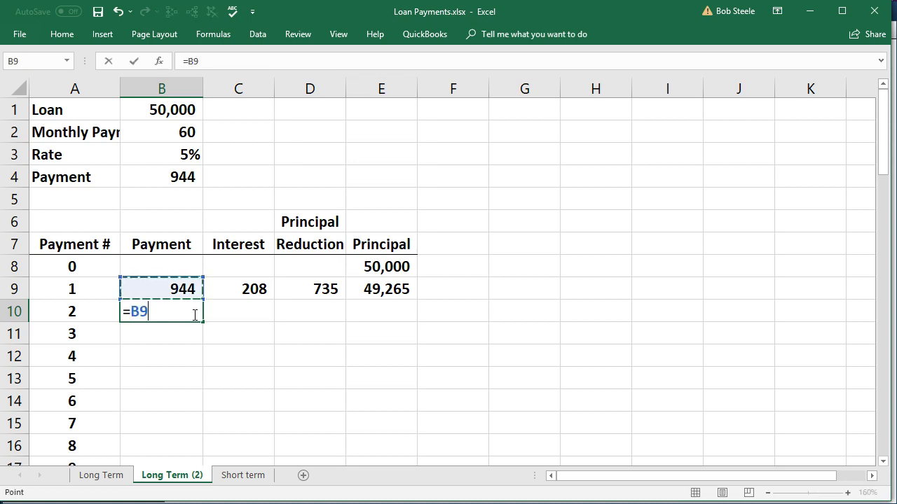
key(Tab)
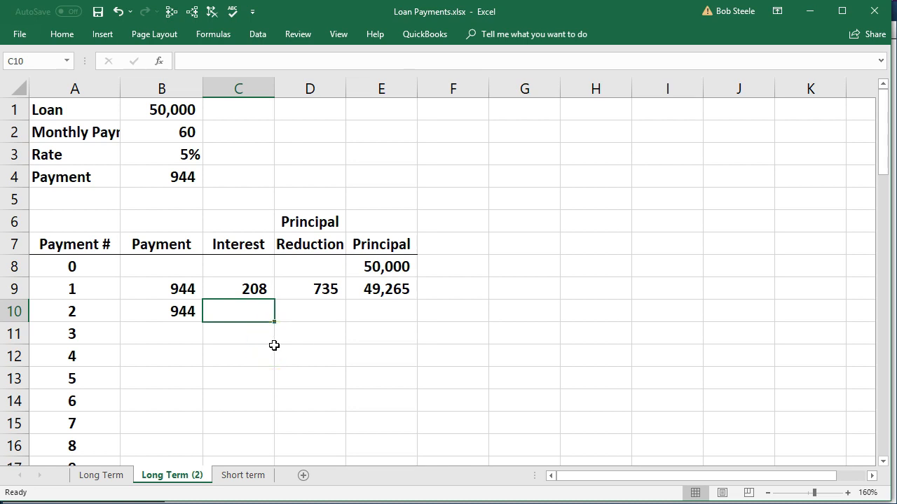
Open the Calculator, work out payment 2's interest as 49265 × 0.05 ÷ 12, and close it
text(=)
key(BackSpace)
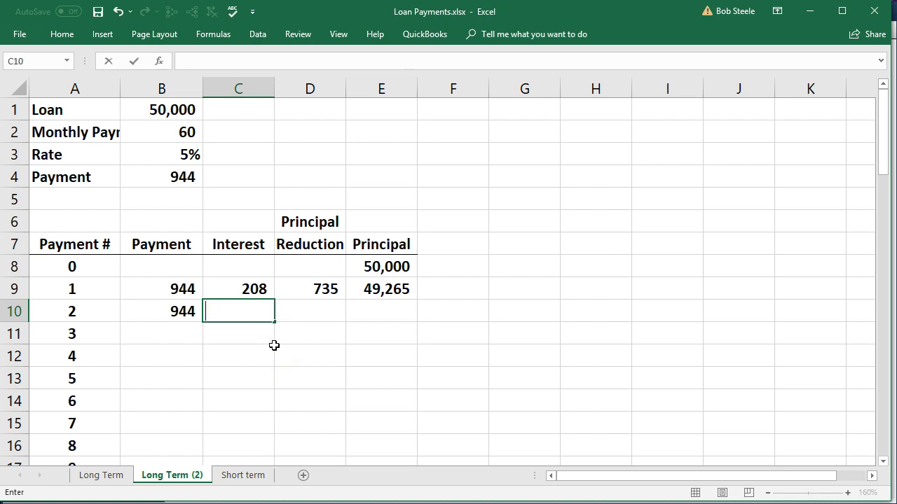
key(XF86Calculator)
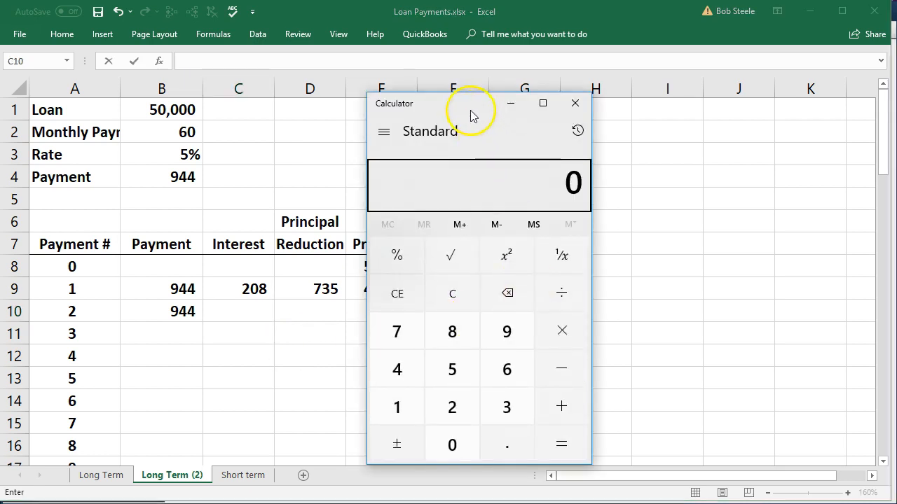
drag(468, 108, 674, 116)
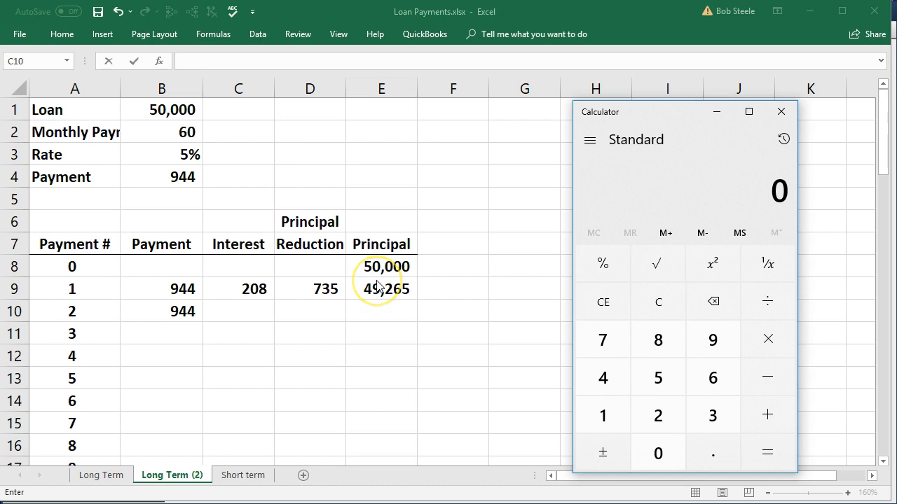
text(49265)
key(slash)
key(asterisk)
text(0.05)
key(Return)
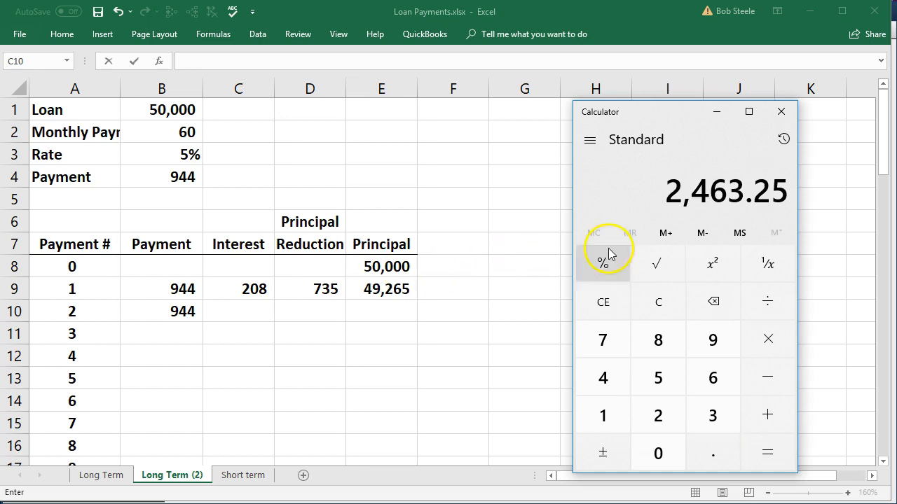
key(slash)
text(12)
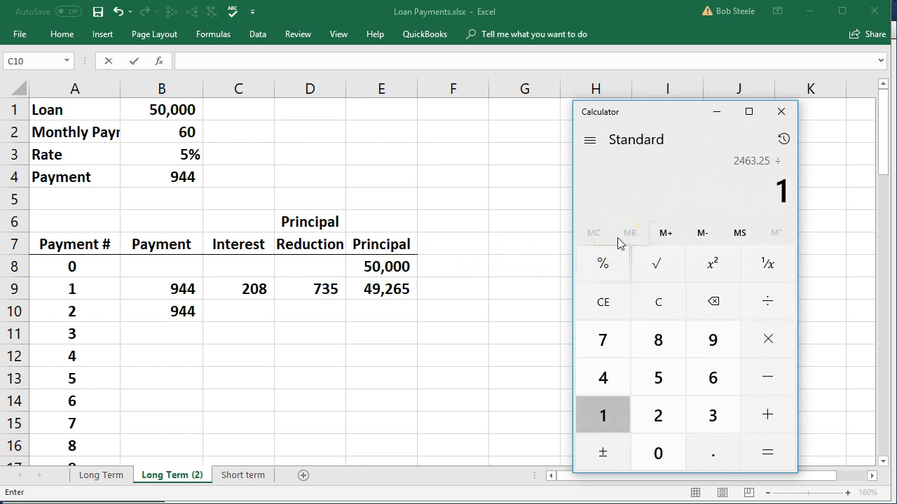
key(Return)
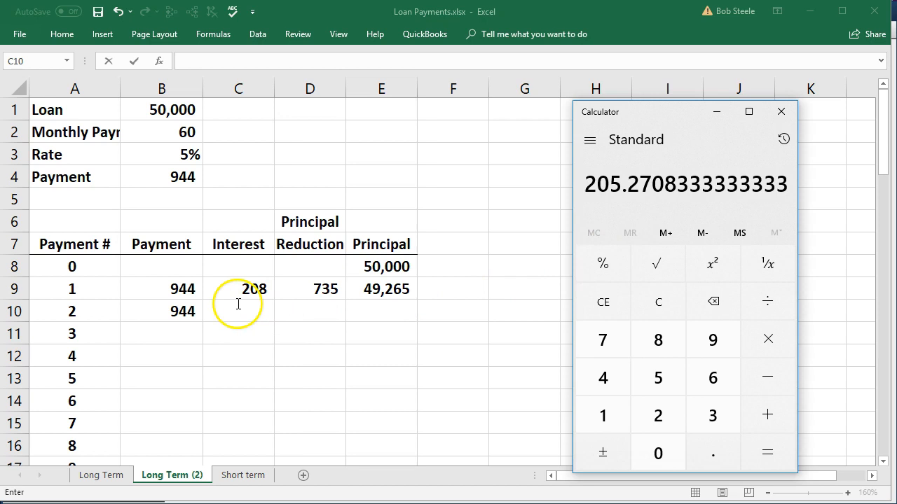
click(774, 109)
Enter =E9*B3/12 in C10 to calculate the interest for payment 2
click(242, 354)
click(242, 306)
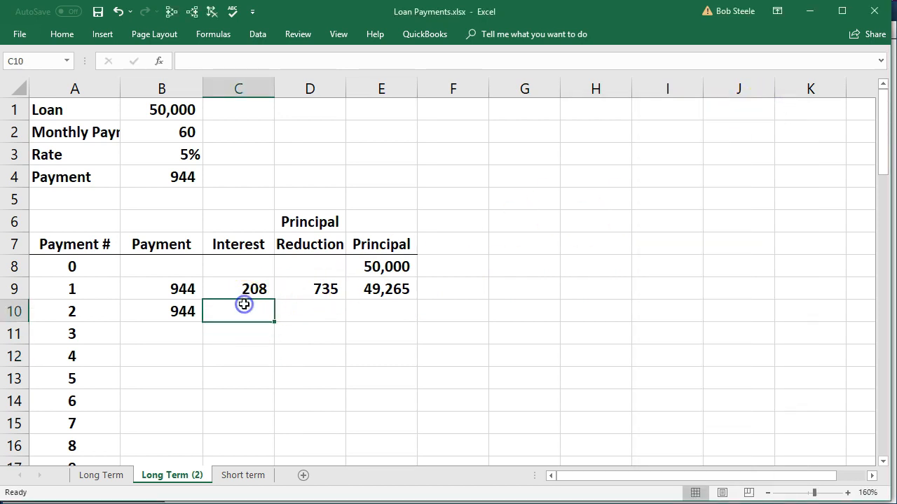
text(=)
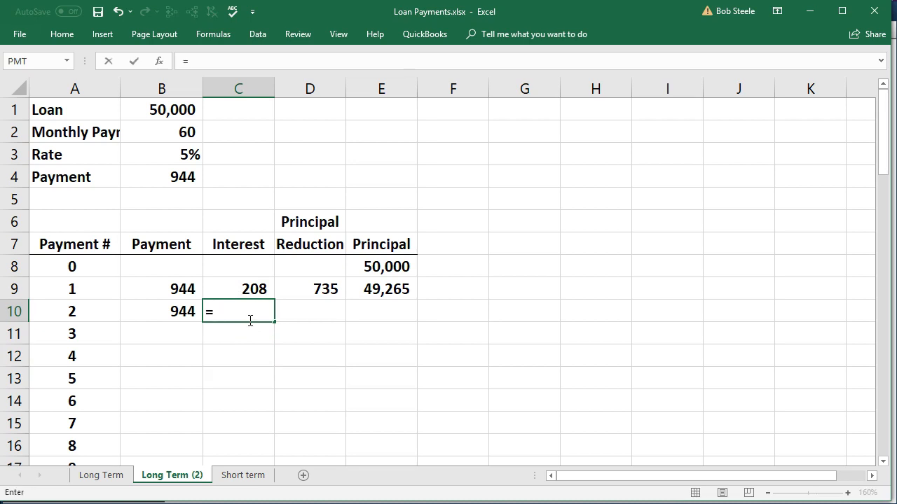
click(375, 293)
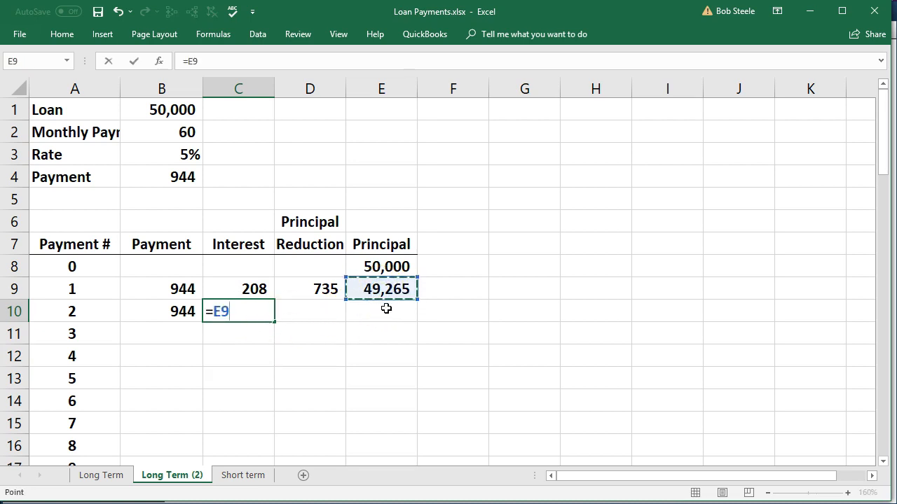
text(*)
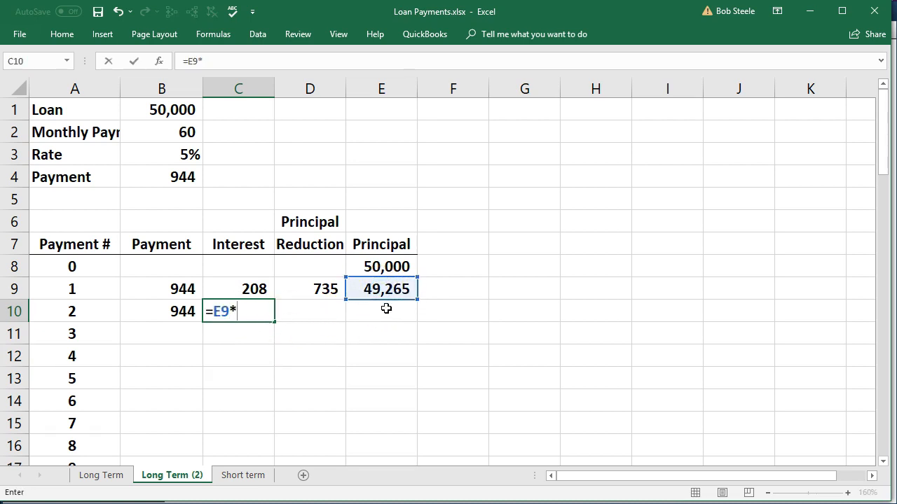
click(163, 154)
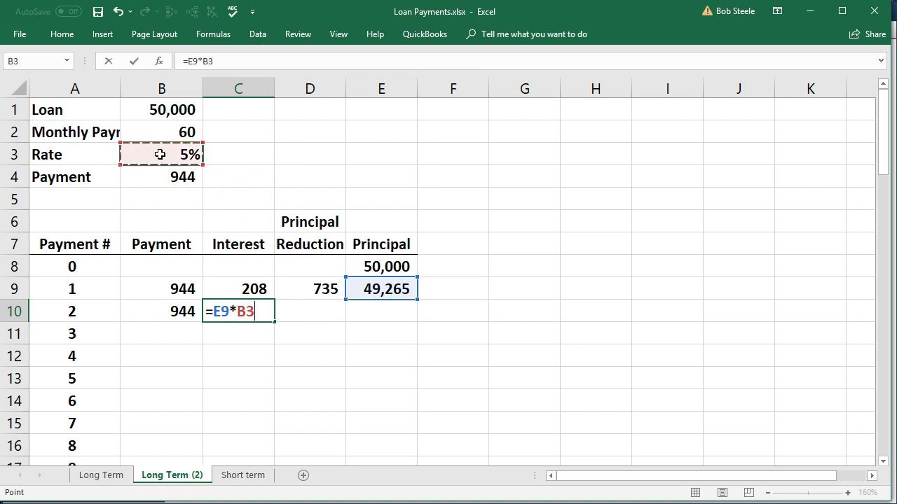
text(/12)
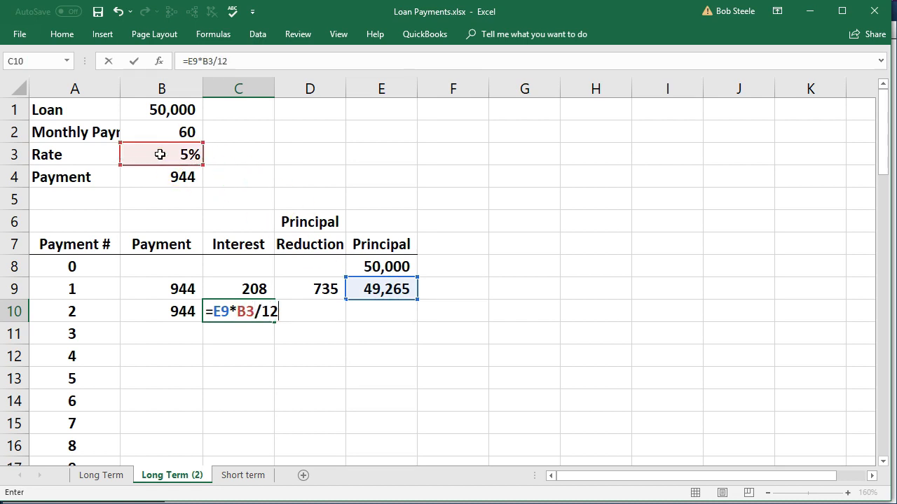
key(Tab)
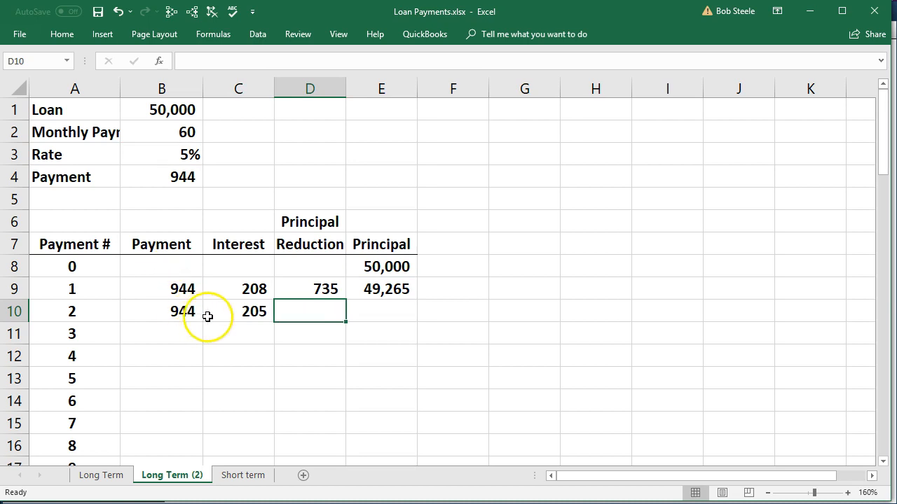
Enter =B10-C10 in D10 to calculate the principal reduction for payment 2
text(=)
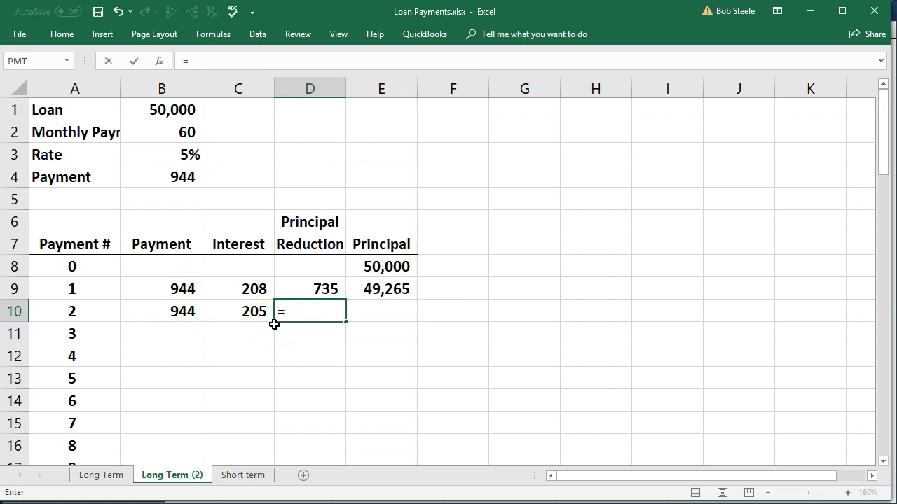
click(192, 311)
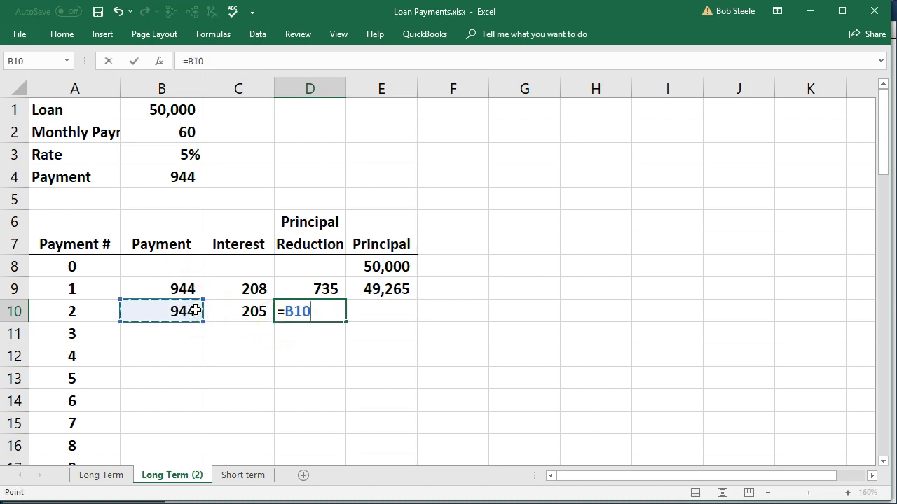
text(-)
click(227, 309)
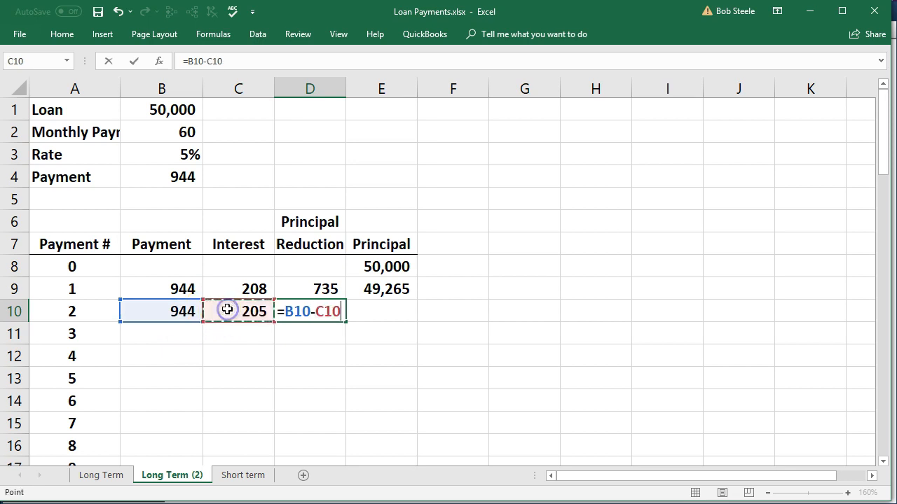
key(Tab)
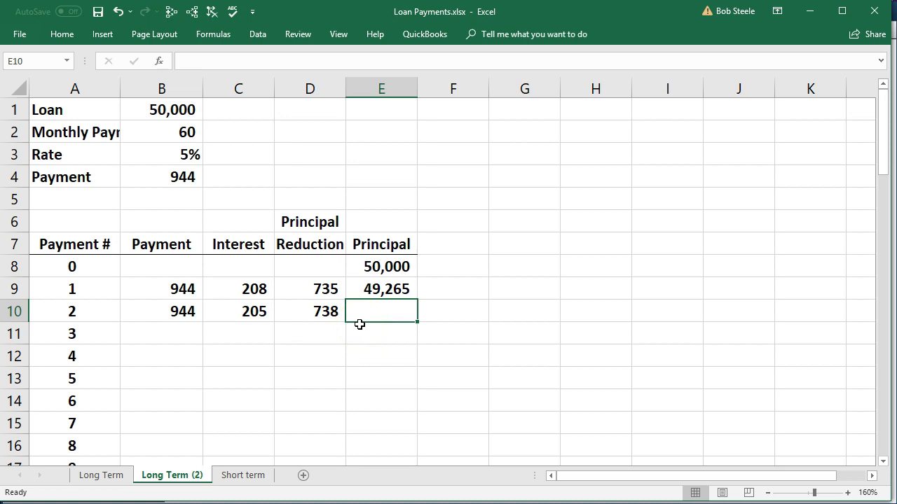
Enter =E9-D10 in E10 to calculate the remaining principal after payment 2
text(=)
click(377, 293)
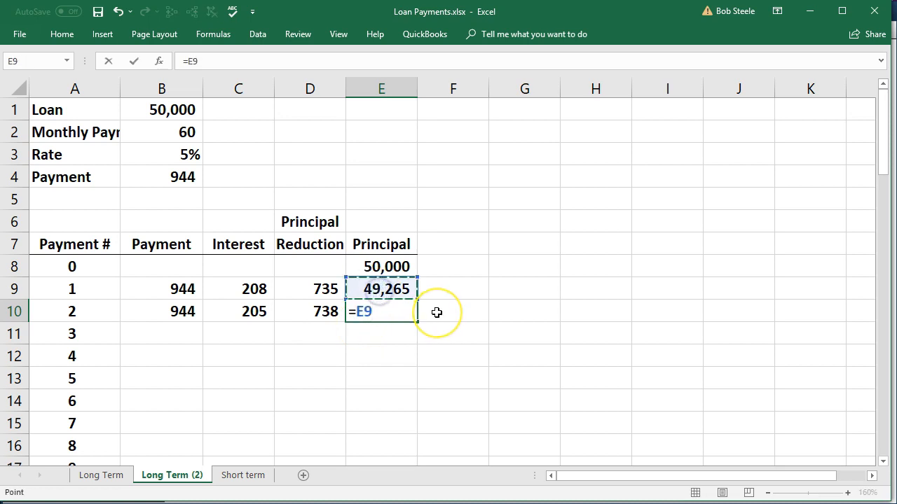
text(-)
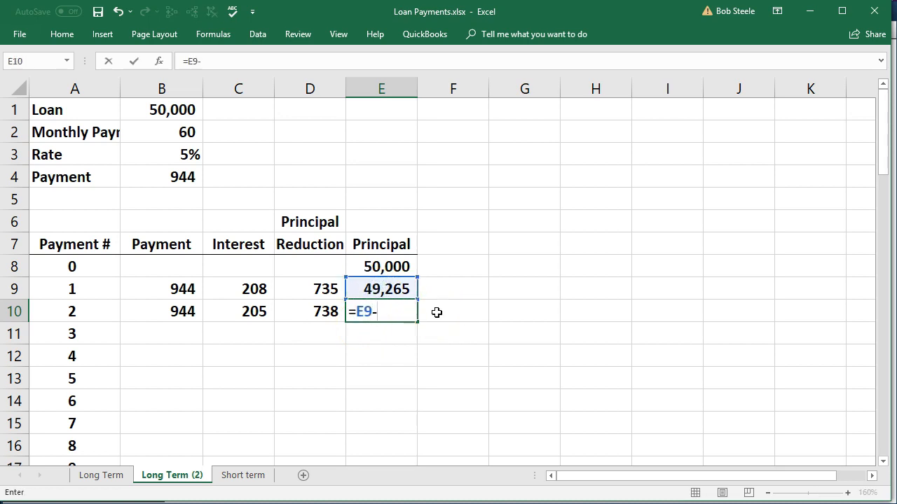
click(326, 312)
key(Return)
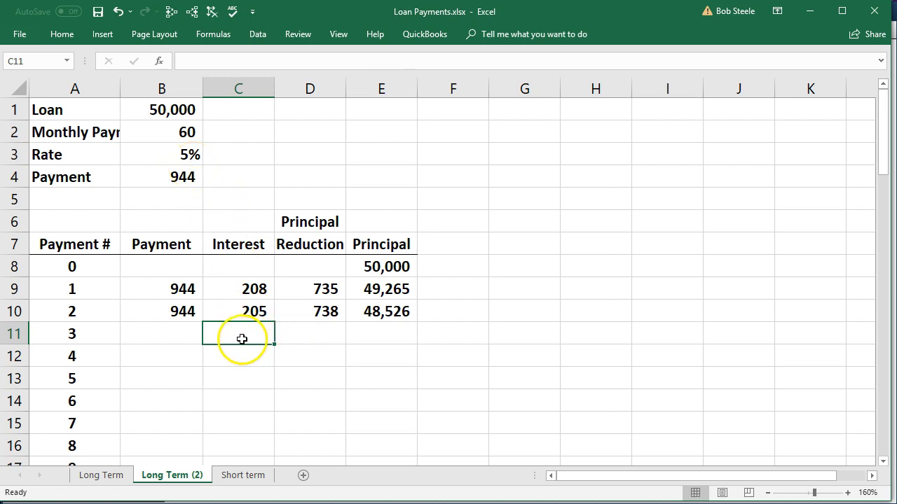
Enter =B10 in B11 to carry the payment amount down to payment 3
click(179, 339)
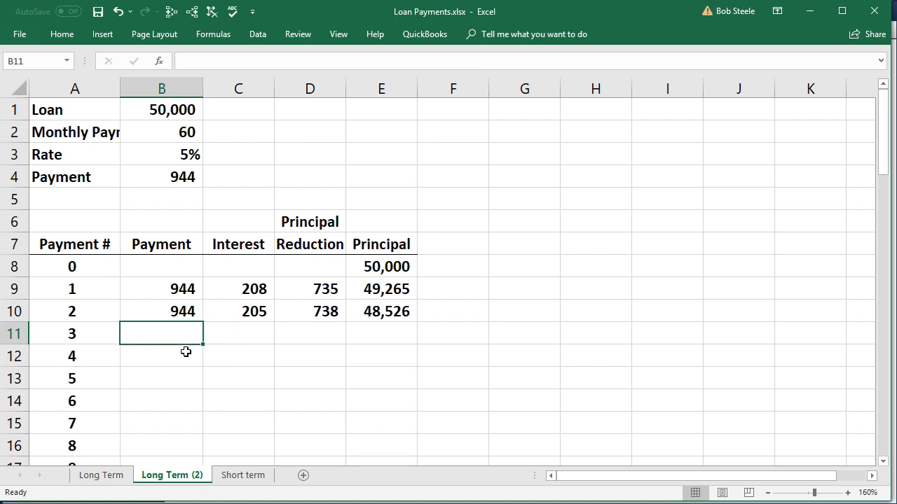
text(=)
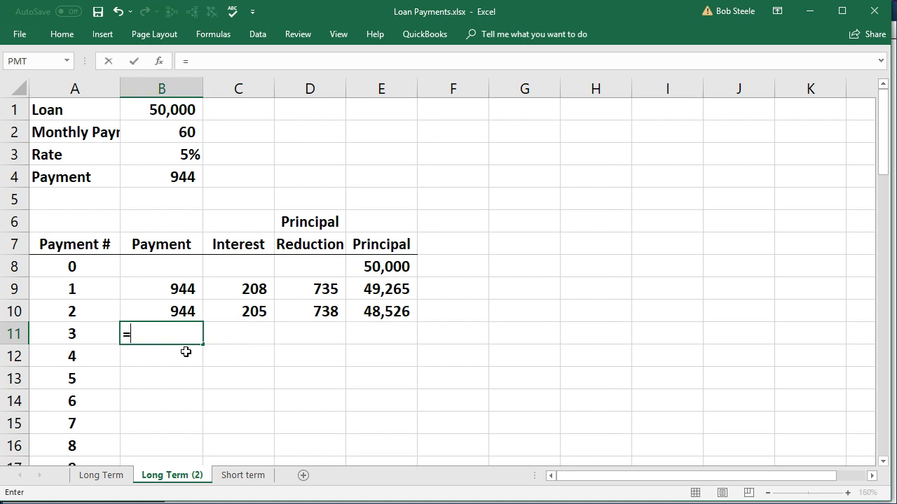
key(Up)
key(Tab)
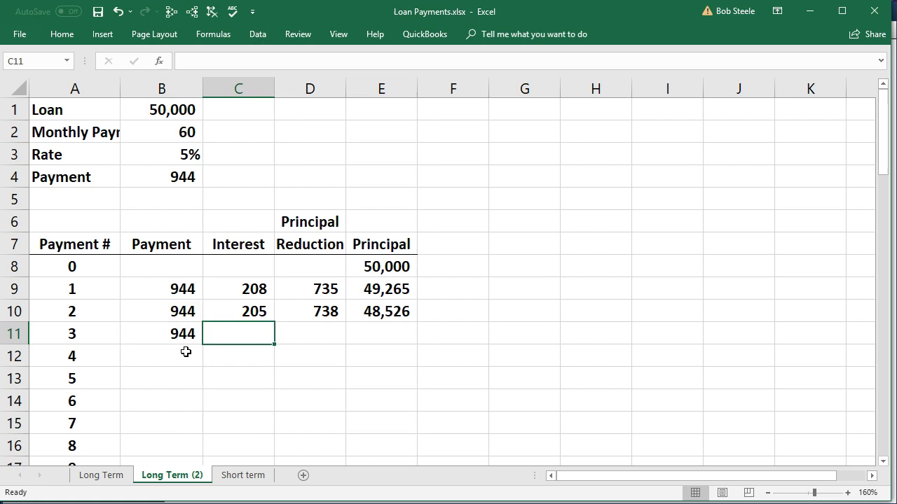
Enter =E10*B3/12 in C11 to calculate the interest for payment 3
text(=)
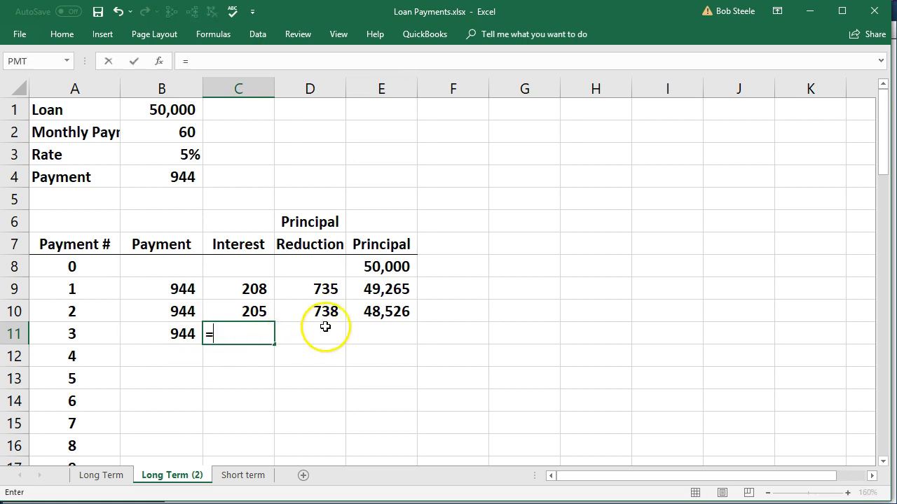
click(372, 311)
text(*)
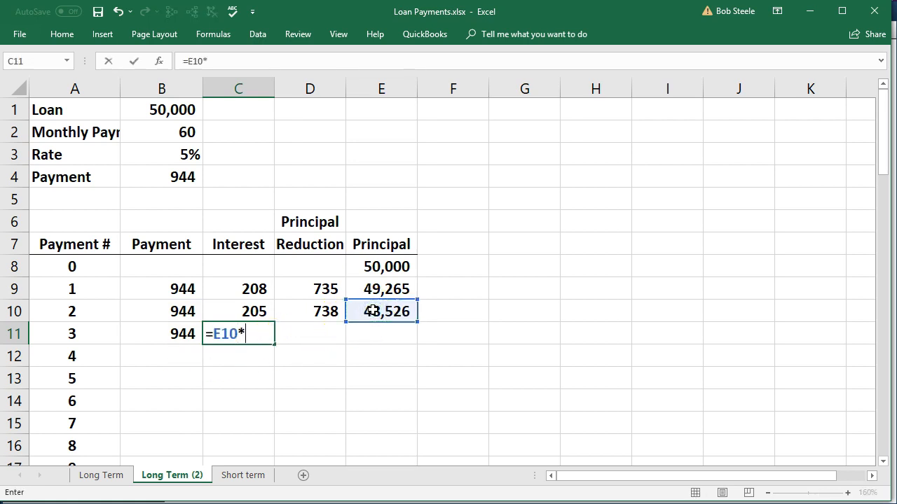
click(145, 155)
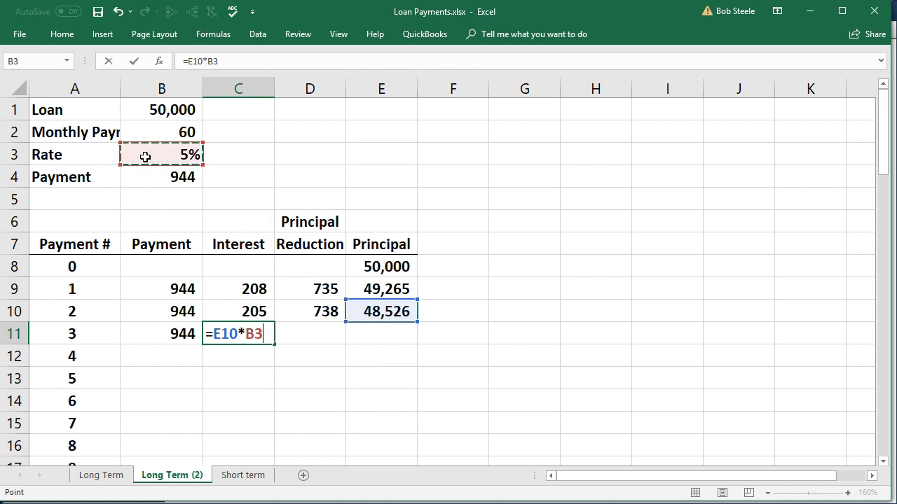
text(/12)
key(Tab)
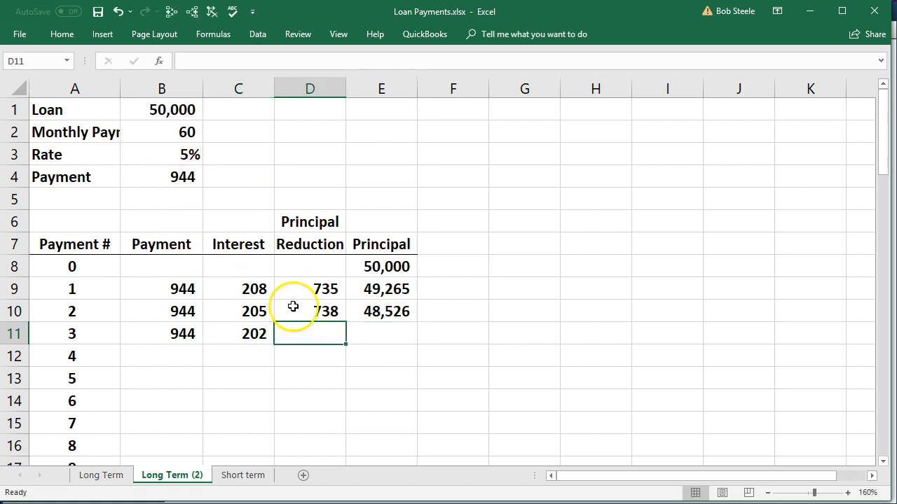
Enter =B11-C11 in D11 to calculate the principal reduction for payment 3
text(=)
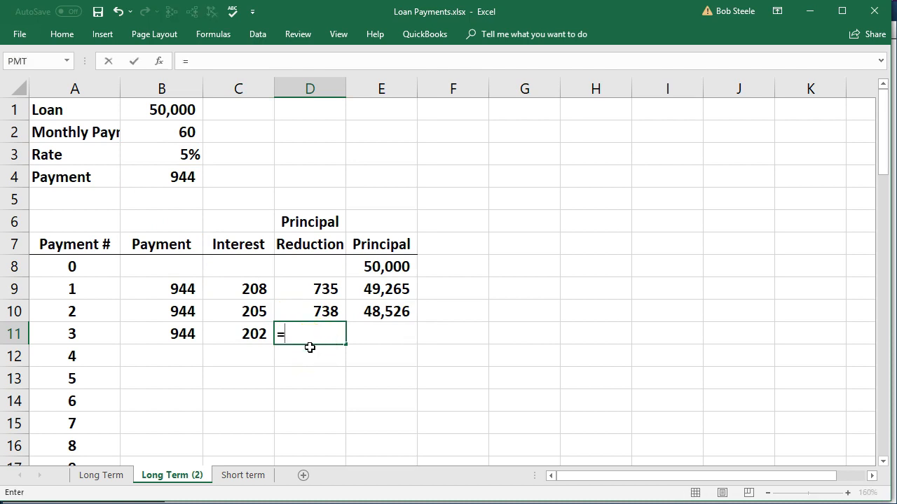
click(184, 336)
text(-)
click(240, 335)
key(Tab)
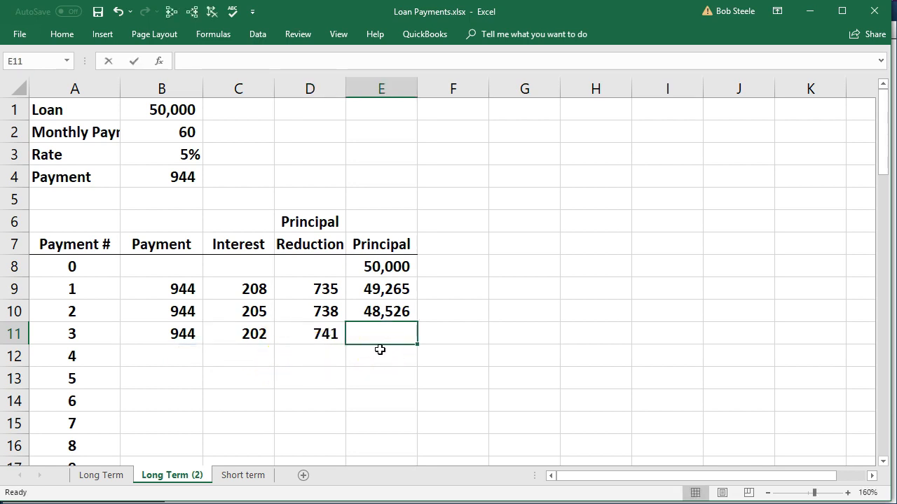
Enter =E10-D11 in E11 to calculate the remaining principal after payment 3
text(=)
click(399, 311)
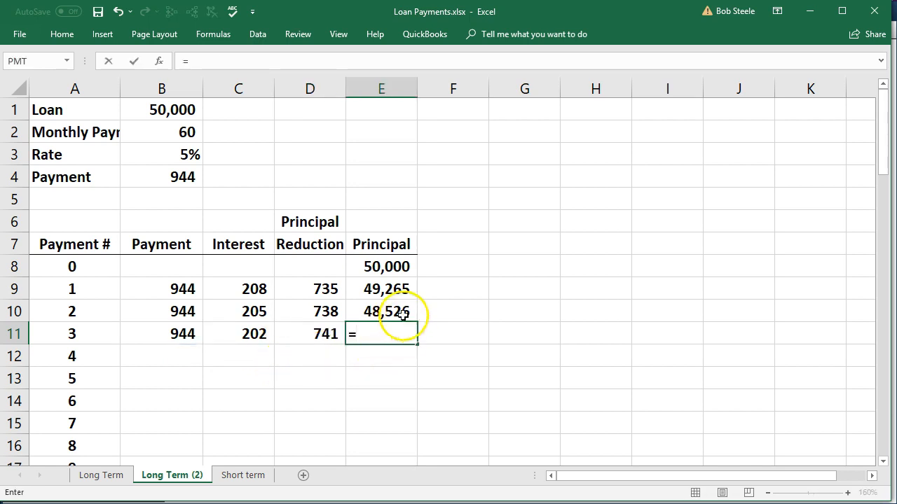
text(-)
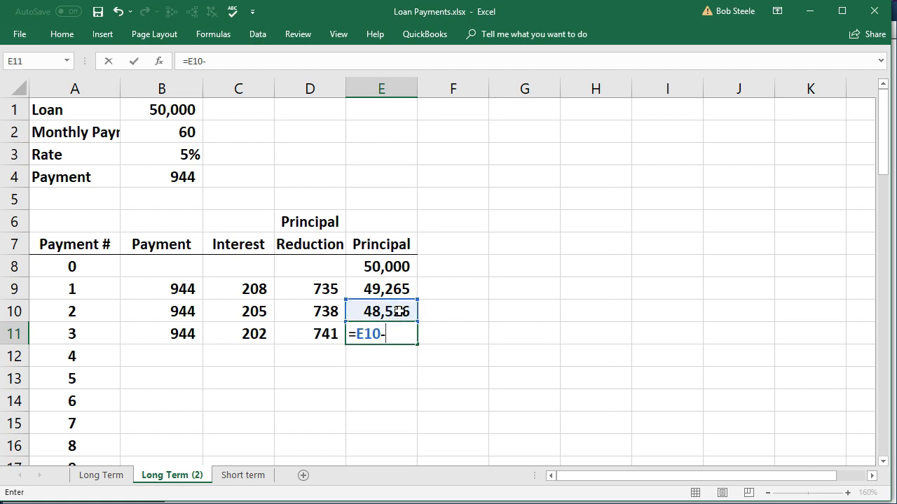
click(320, 335)
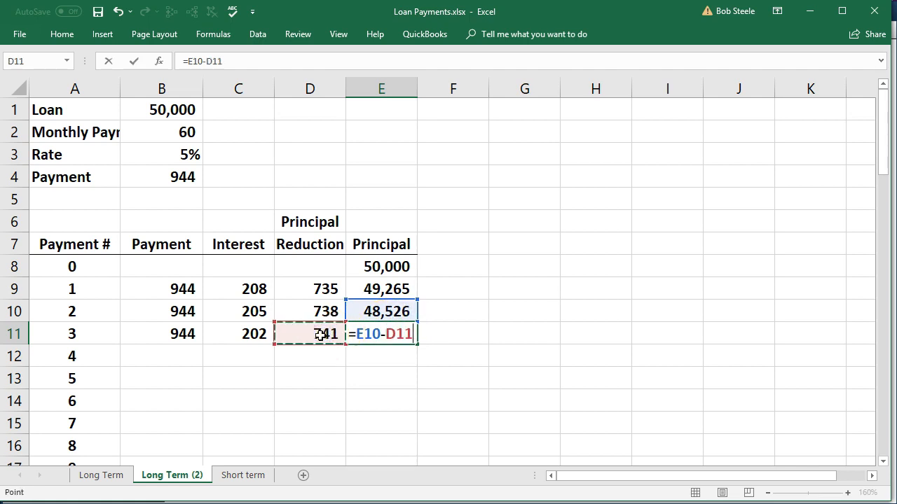
key(Return)
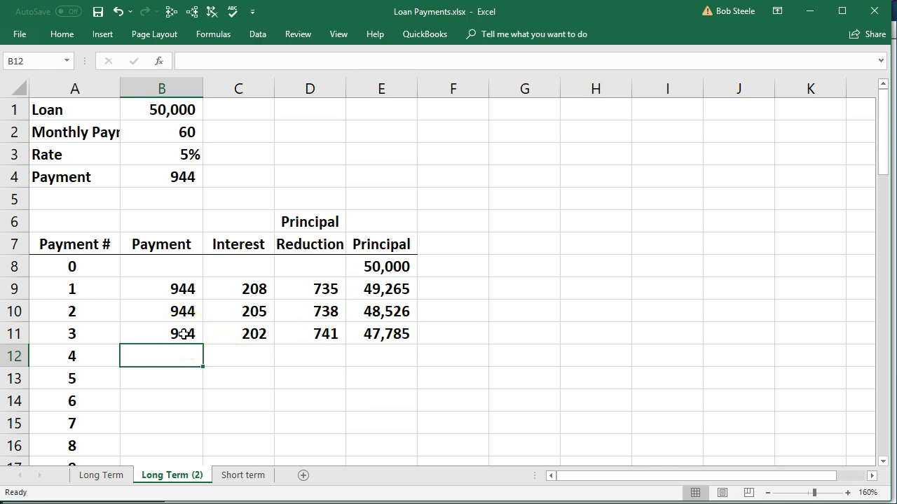
Try to fill the payment 3 formulas in B11:E11 down to row 12 and inspect the formula in B12
click(206, 399)
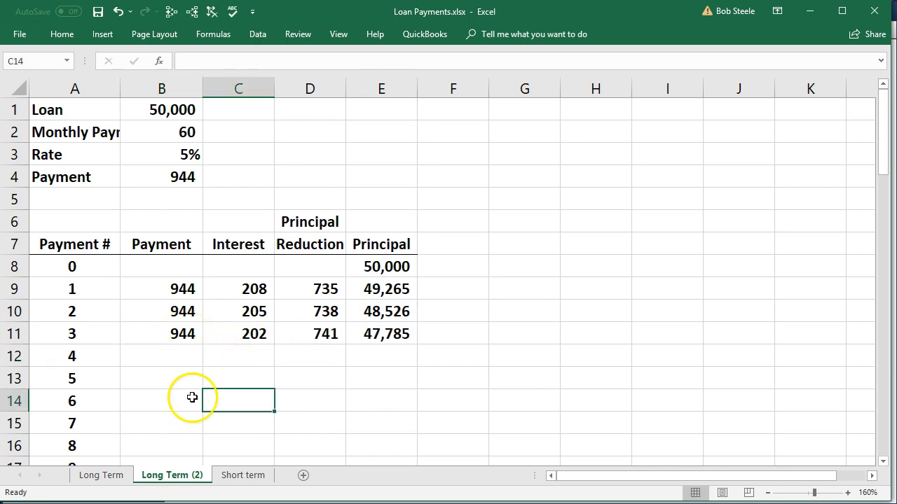
click(170, 336)
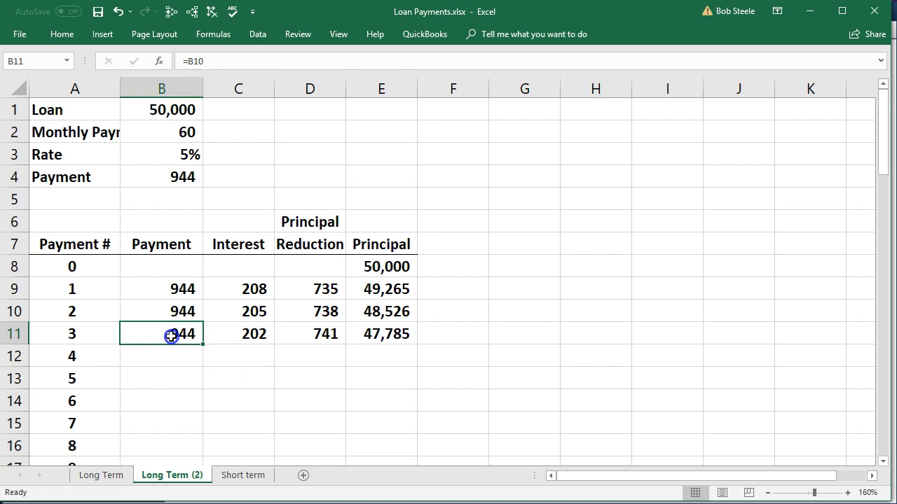
drag(171, 336, 361, 334)
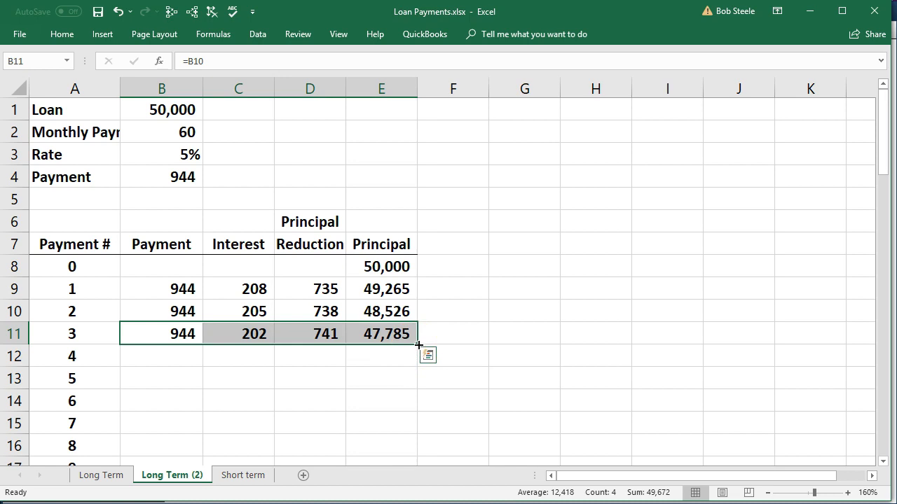
drag(418, 344, 413, 363)
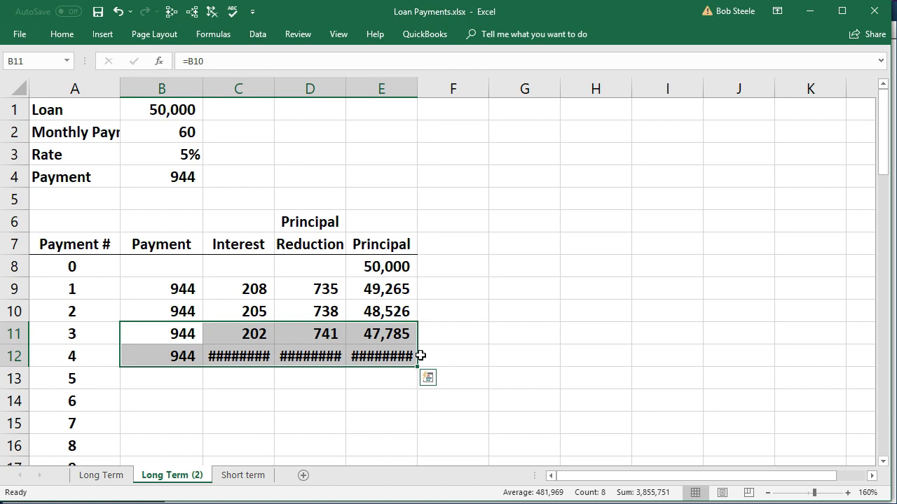
double_click(180, 356)
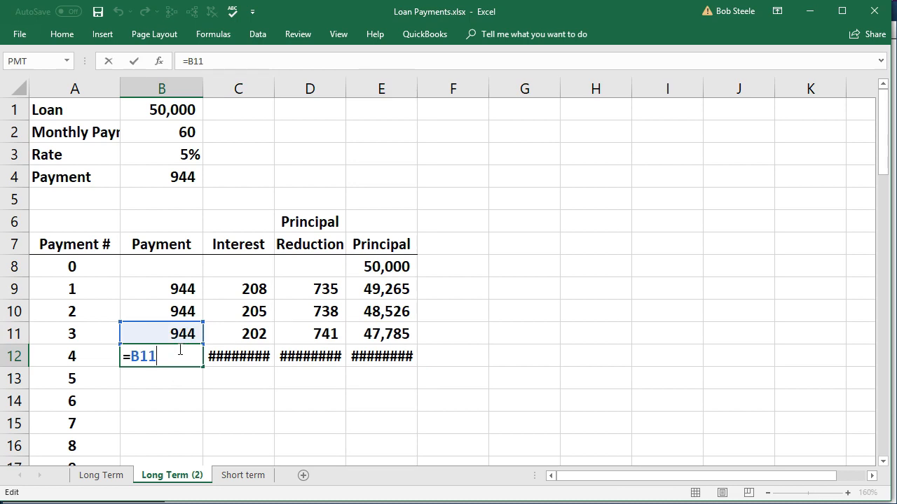
key(Return)
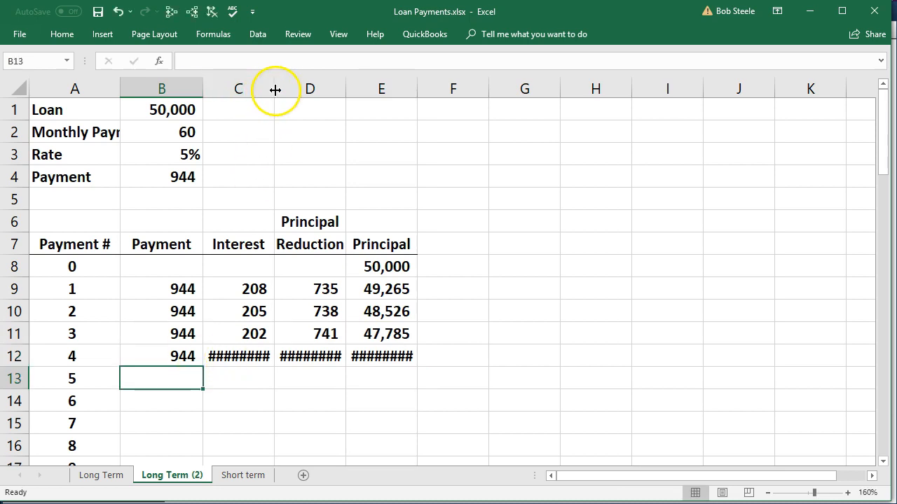
Widen column C and inspect the interest formula copied into C12
drag(276, 89, 295, 96)
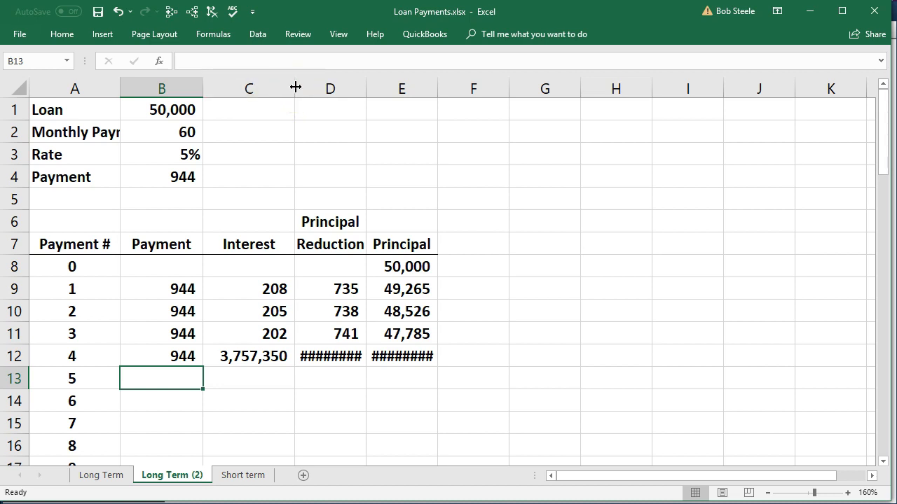
double_click(249, 354)
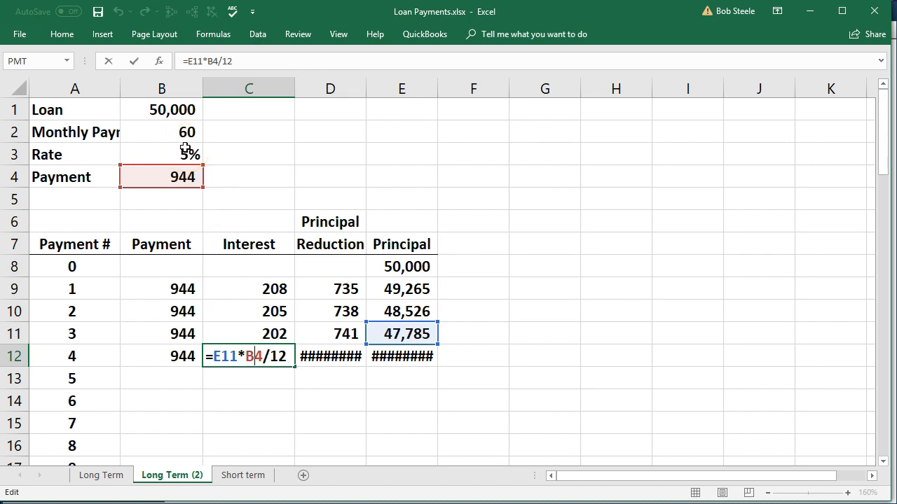
key(Return)
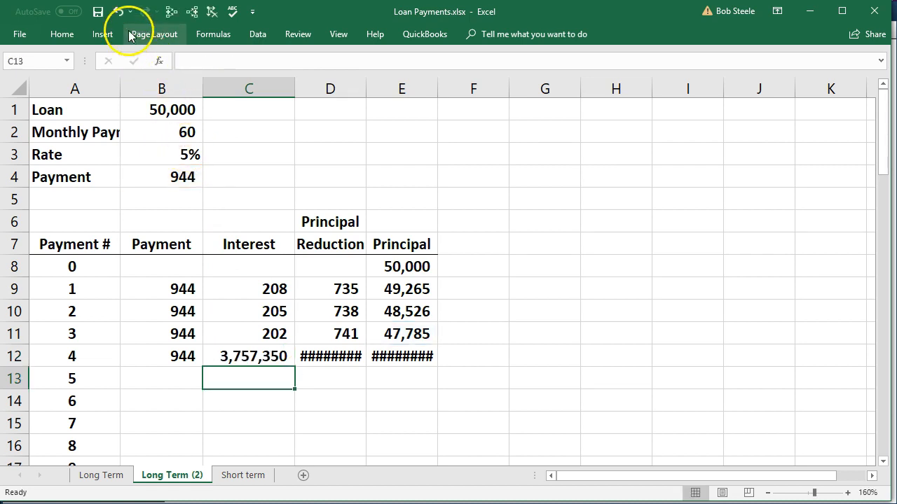
Undo the column C widening and the fill into row 12
click(117, 12)
click(117, 12)
click(118, 12)
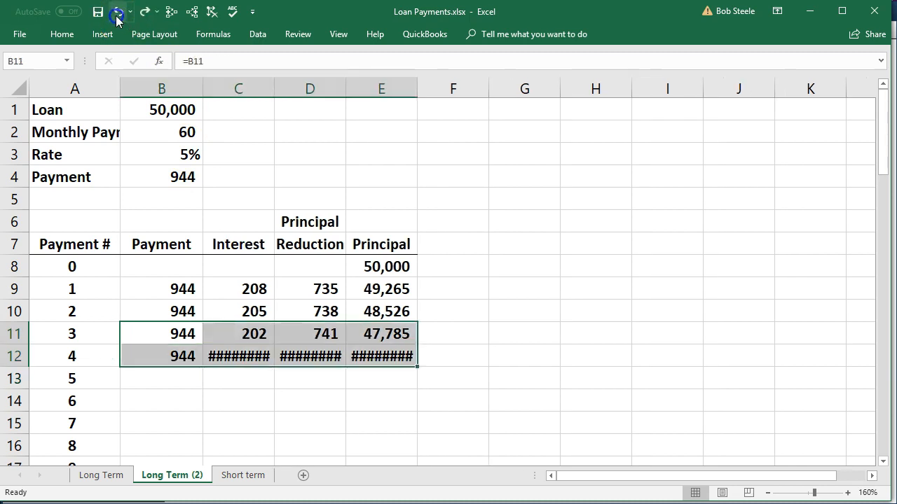
click(118, 12)
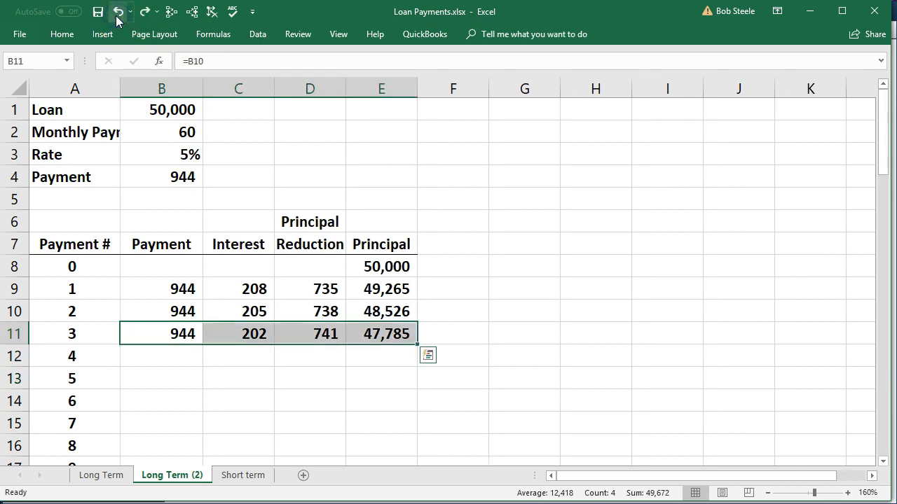
Make the rate reference in C11's interest formula absolute so it reads =E10*$B$3/12
double_click(236, 334)
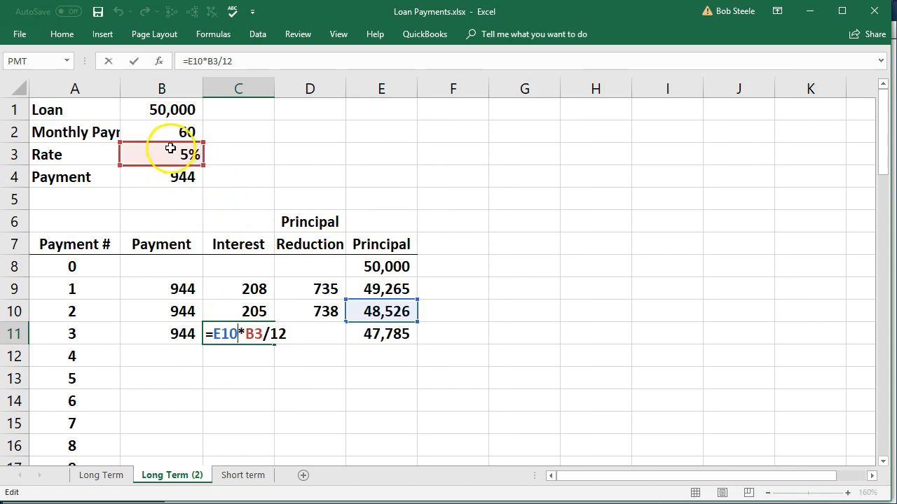
key(Return)
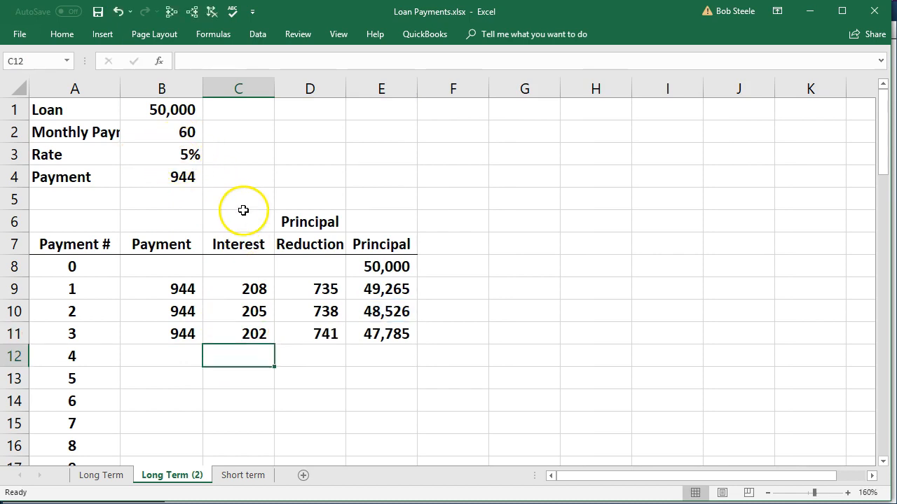
double_click(254, 334)
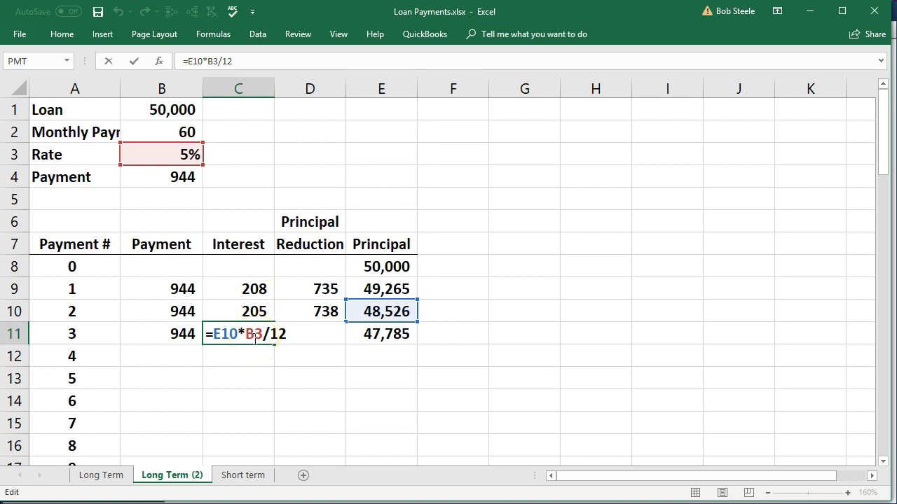
key(F4)
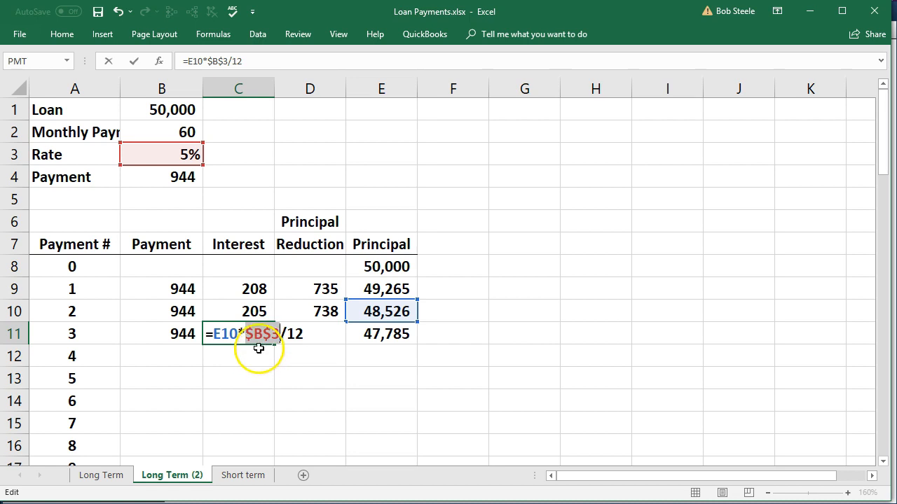
click(260, 337)
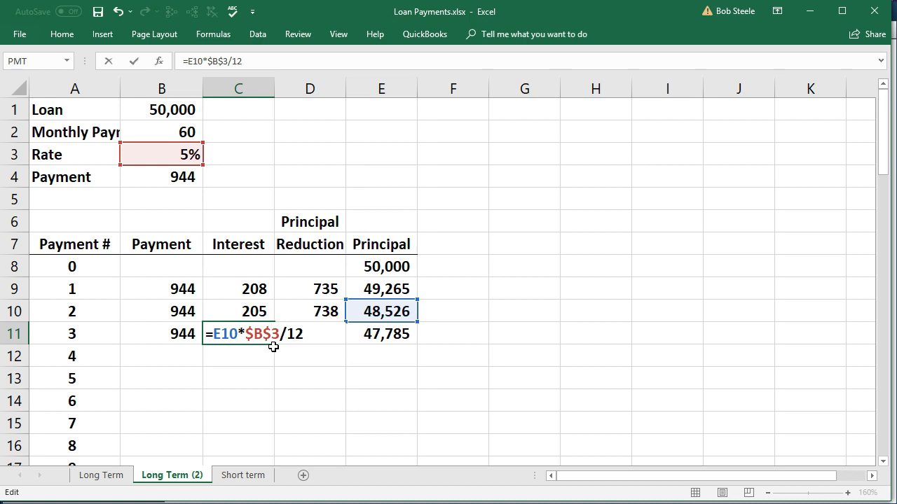
key(Return)
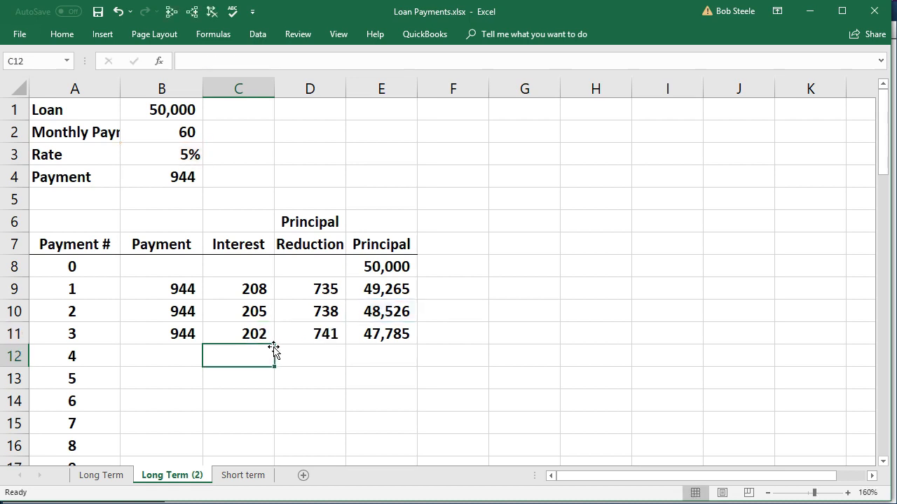
Fill the formulas in B11:E11 down to row 12 for payment 4 and check the formulas in C12 and D12
drag(176, 335, 374, 330)
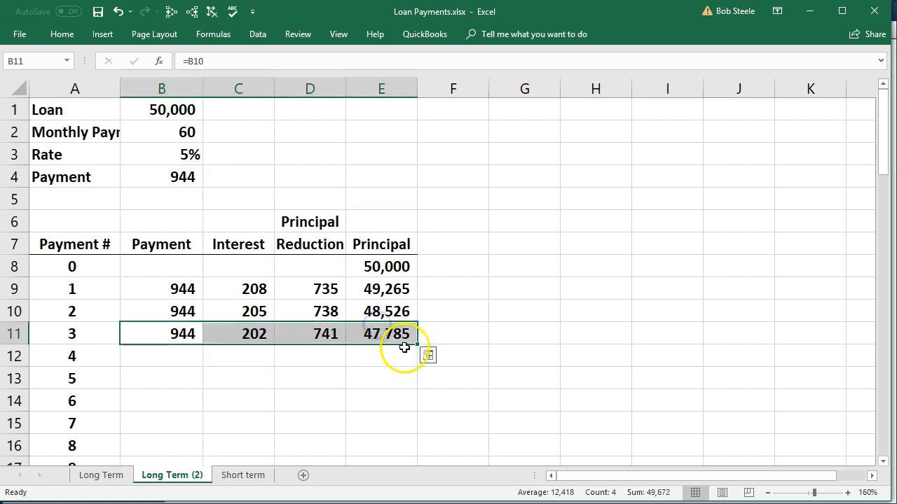
drag(418, 346, 414, 358)
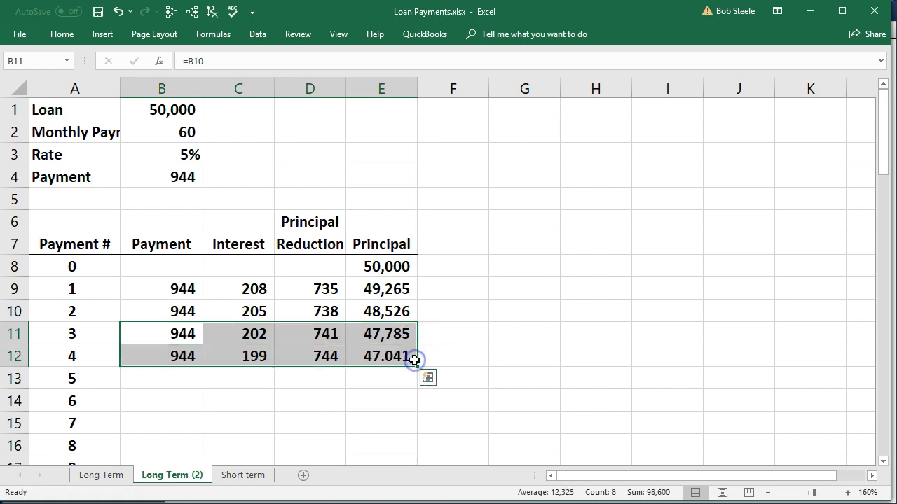
click(363, 407)
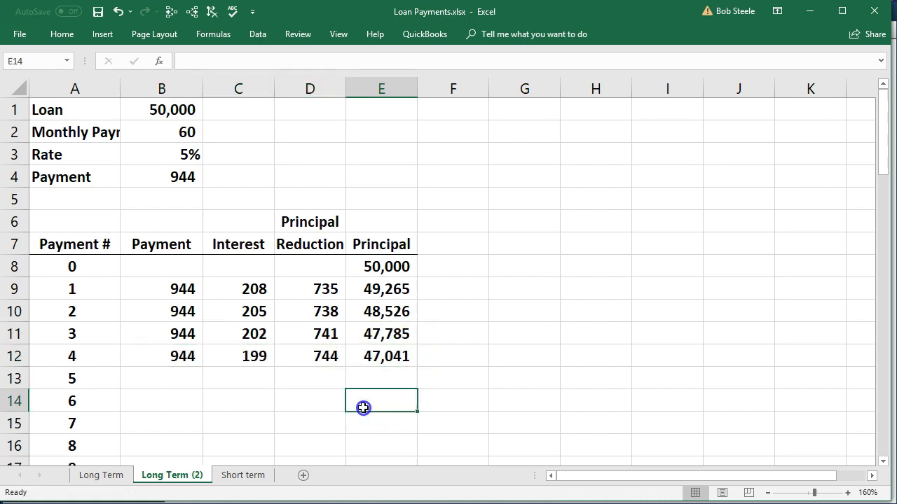
double_click(256, 356)
key(Return)
double_click(300, 353)
key(Return)
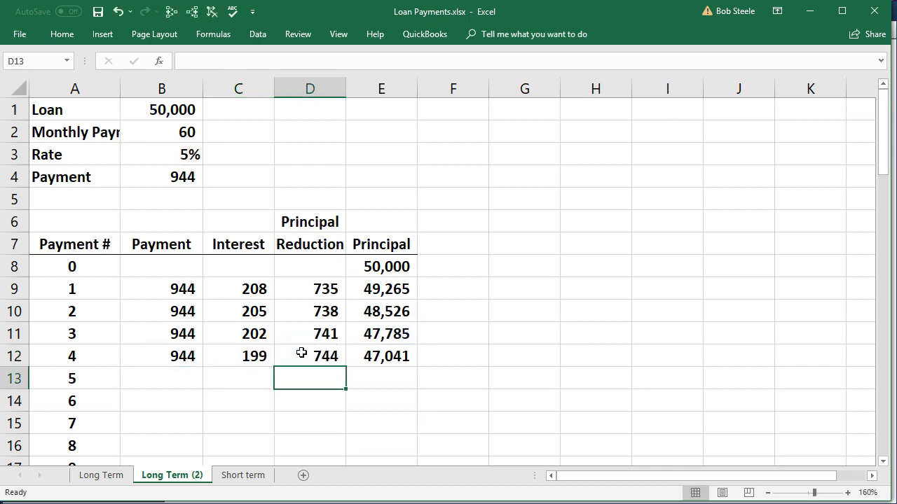
Fill the formulas in B12:E12 down through payment 60 in row 68
drag(175, 357, 384, 370)
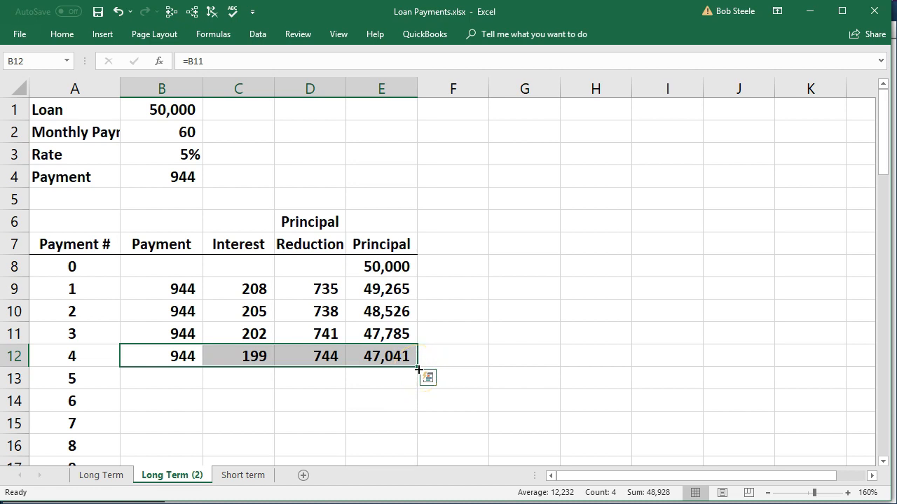
drag(418, 369, 407, 416)
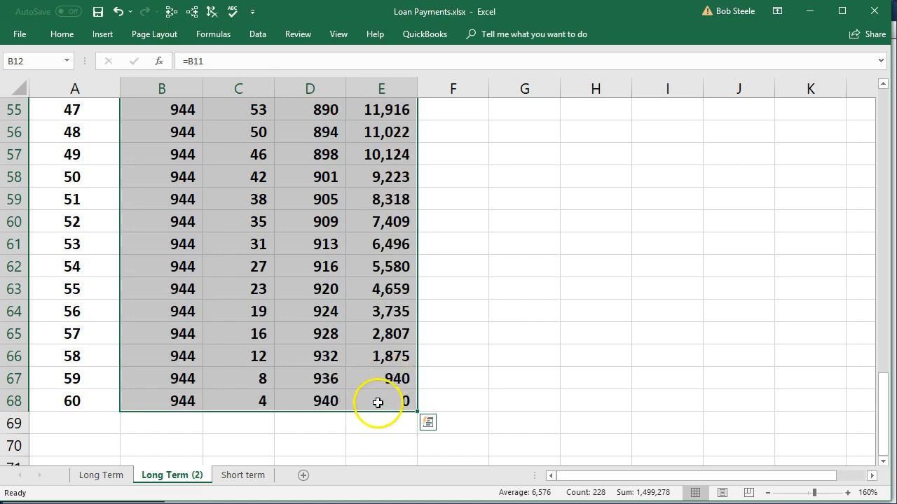
click(385, 408)
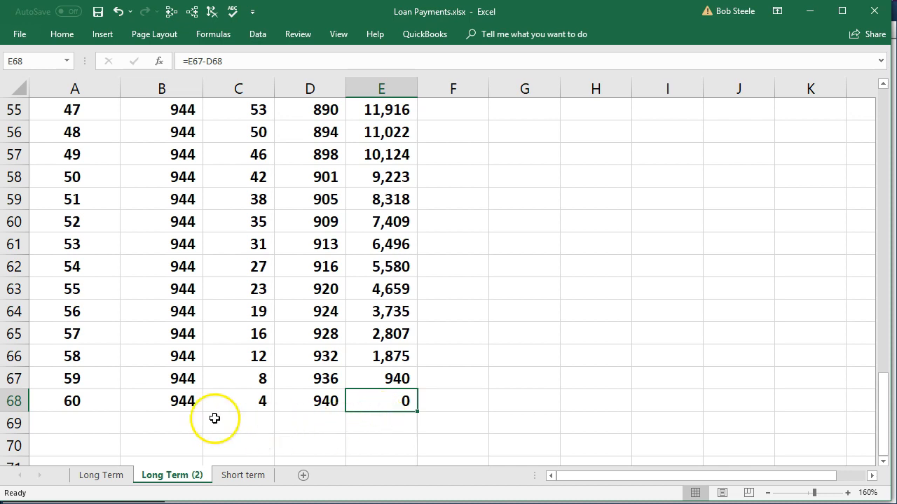
Examine the payment, interest, principal reduction and principal cells for payment 60 in row 68, and the first three for payment 1 in row 9
click(187, 403)
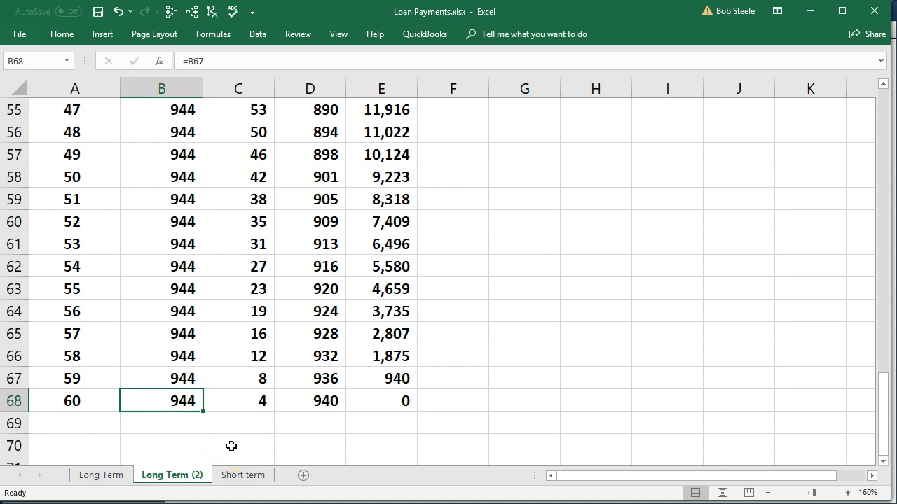
click(246, 405)
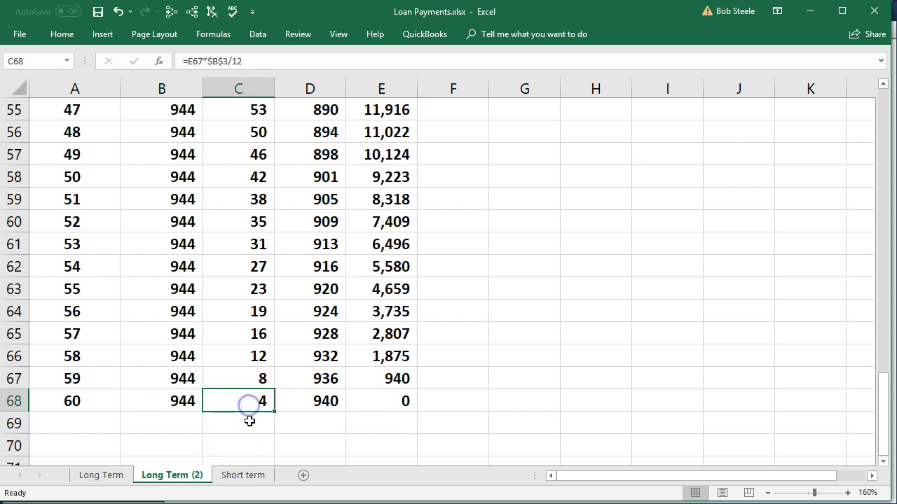
click(299, 401)
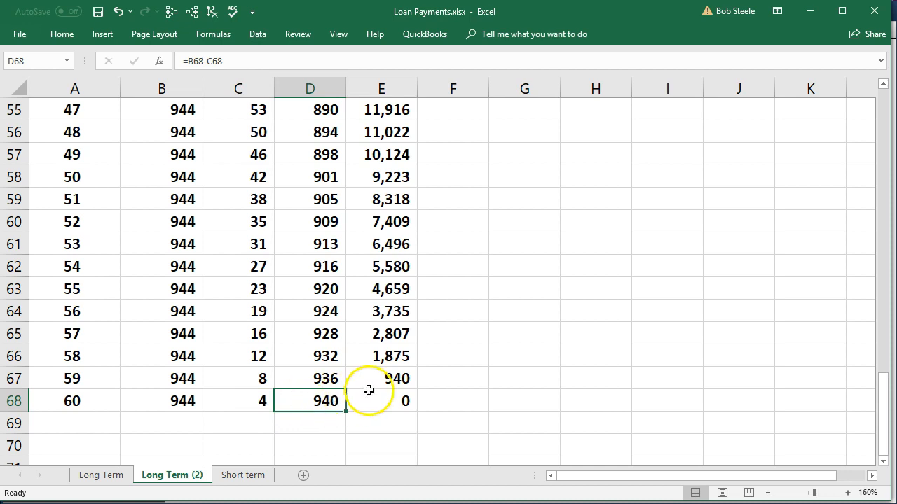
click(369, 392)
scroll(298, 425, up, 5)
scroll(298, 425, up, 12)
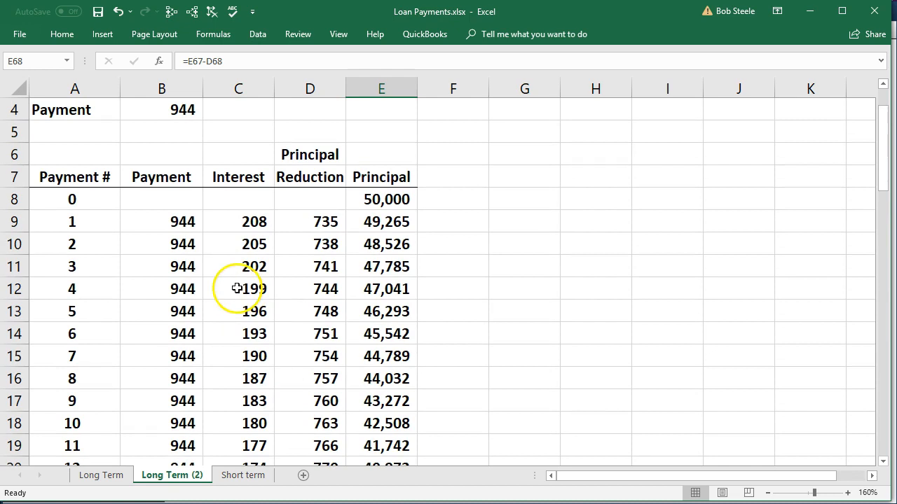
click(184, 224)
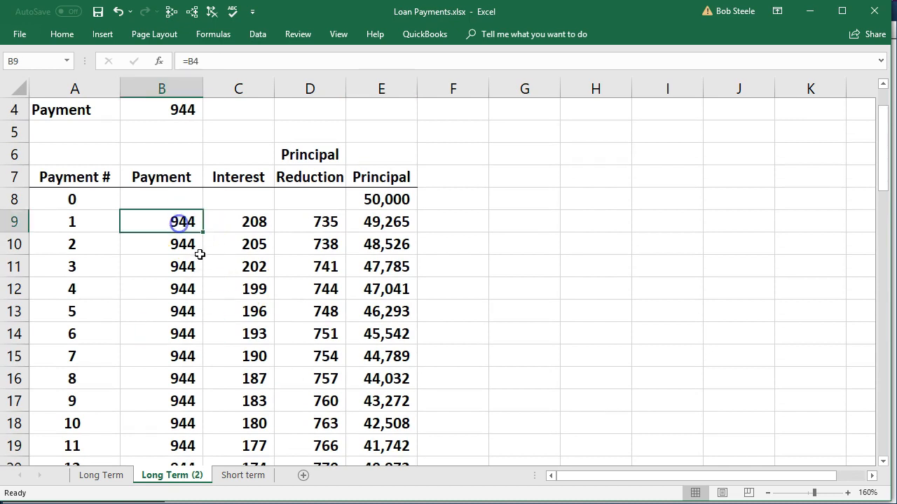
click(234, 222)
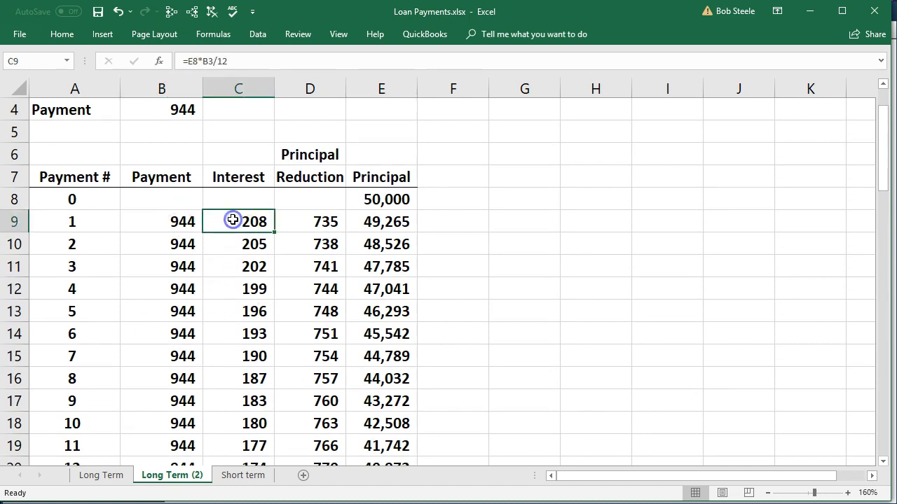
click(311, 223)
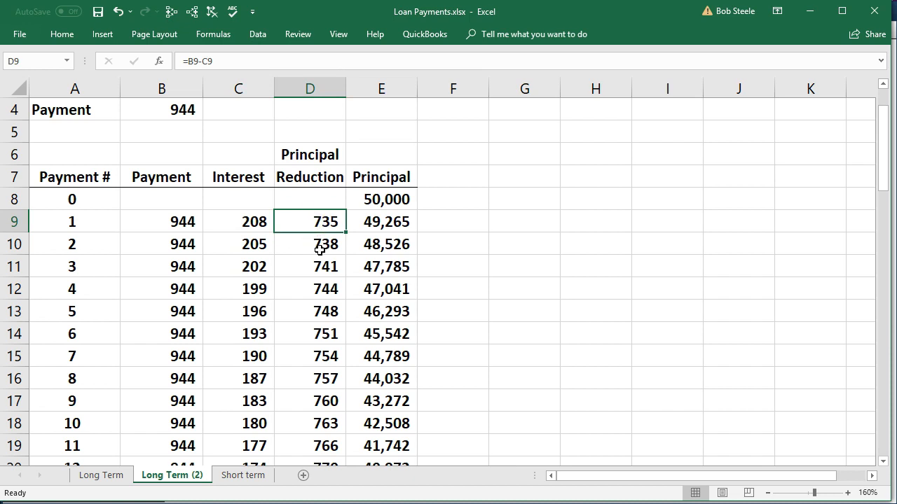
scroll(320, 250, up, 1)
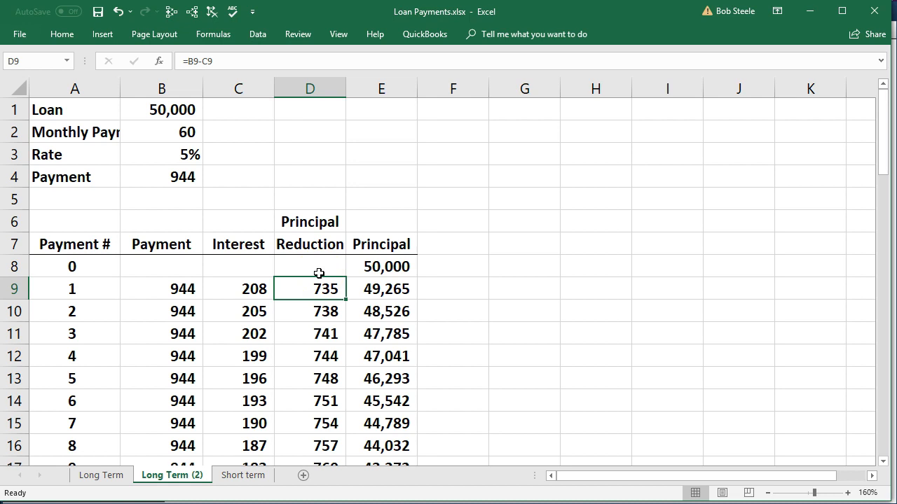
click(185, 289)
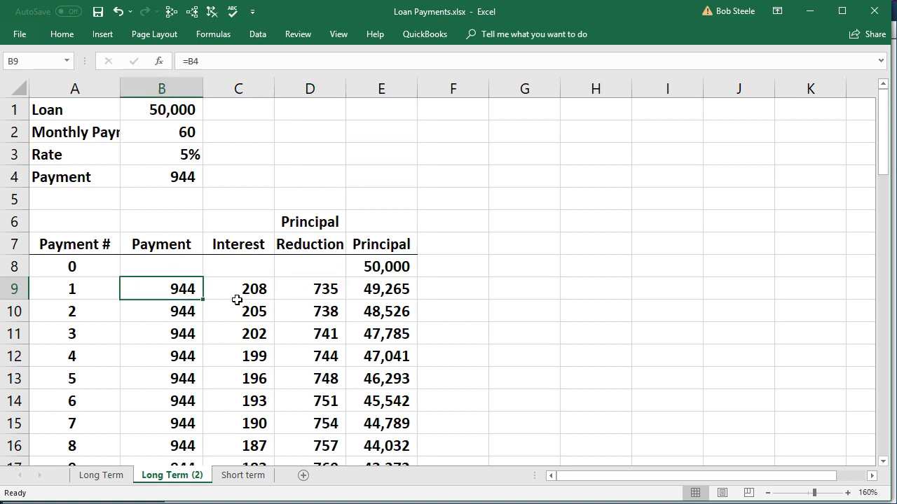